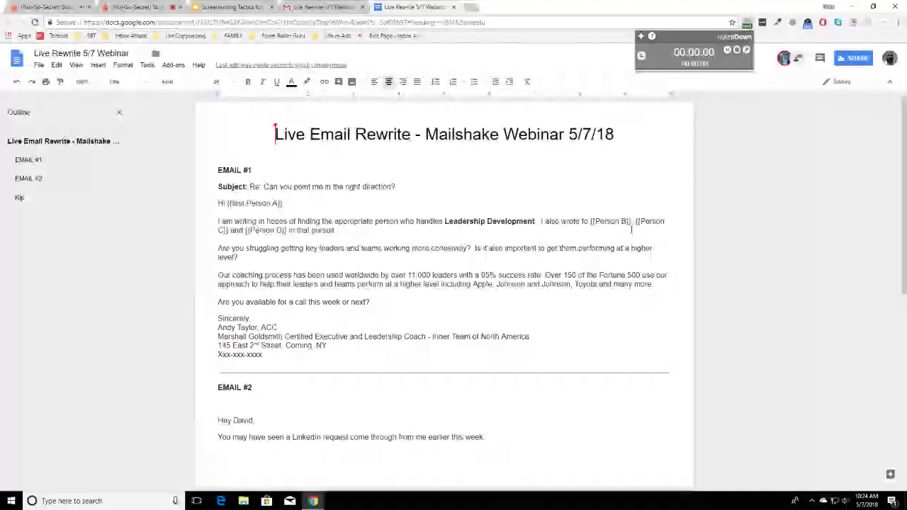
# Dismiss the Countdown timer popup, lower the volume, and show the email document full screen.
pyautogui.click(422, 206)
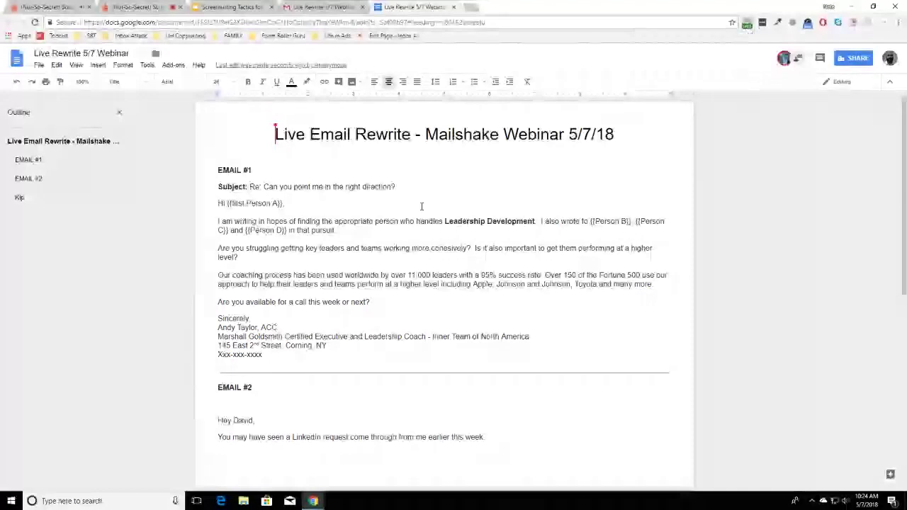
pyautogui.press('XF86AudioLowerVolume')
pyautogui.press('XF86AudioLowerVolume')
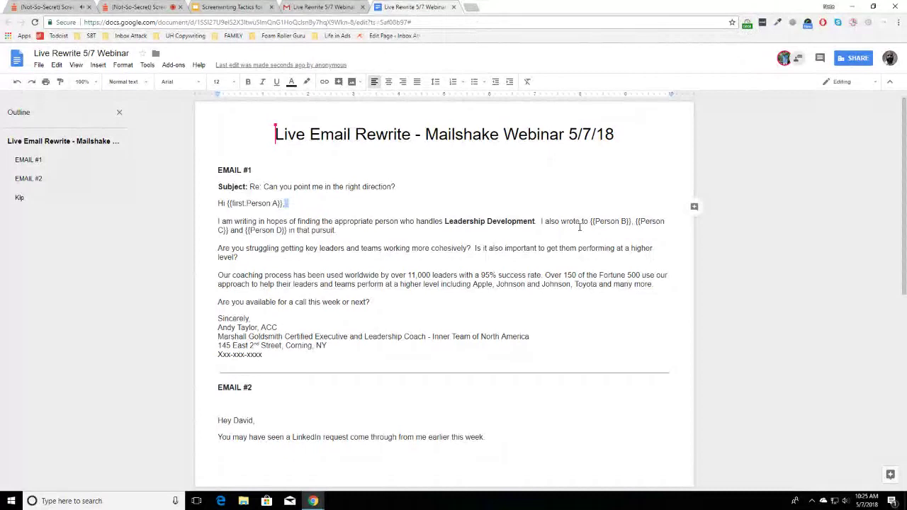
pyautogui.press('F11')
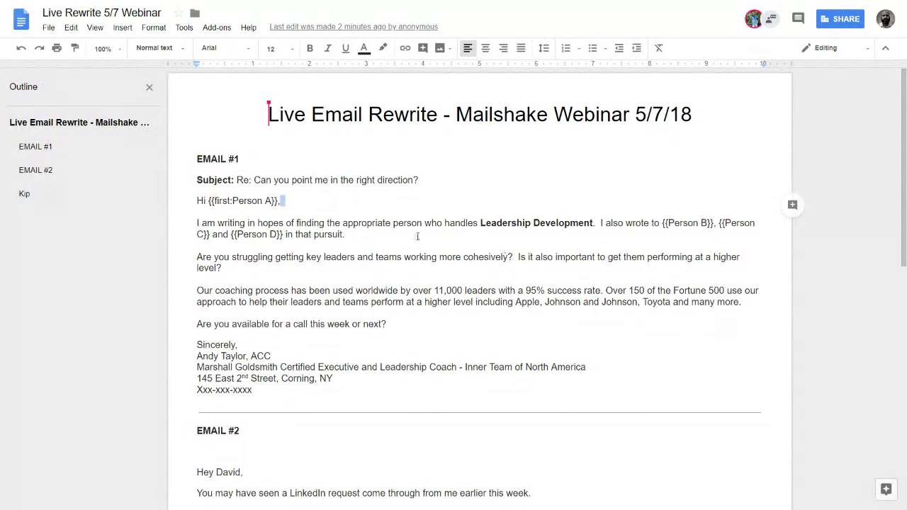
# Delete Email #1's old subject text and add a blank line before the greeting.
pyautogui.moveTo(197, 222); pyautogui.dragTo(344, 237)
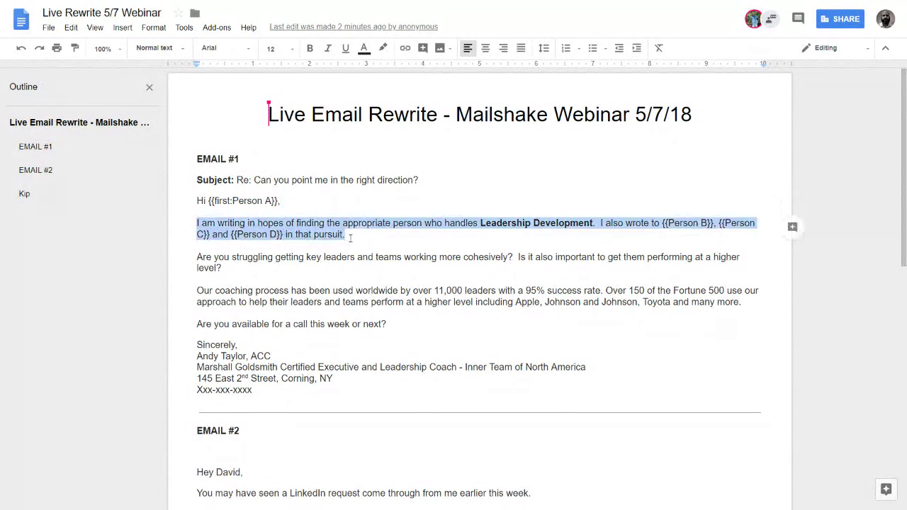
pyautogui.click(383, 256)
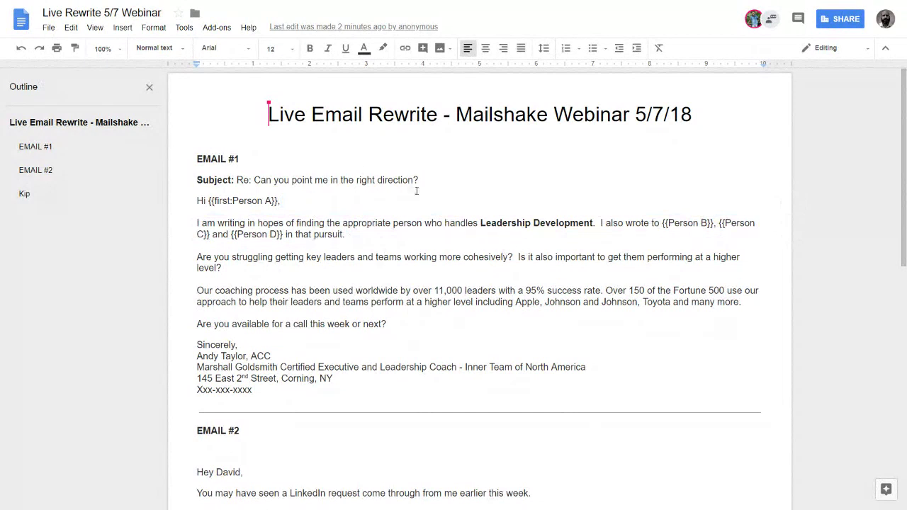
pyautogui.moveTo(418, 182); pyautogui.dragTo(238, 180)
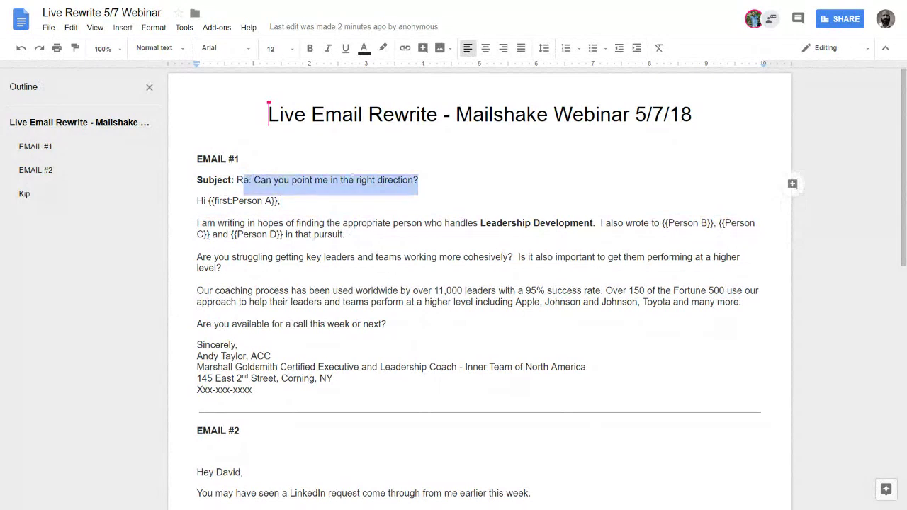
pyautogui.press('BackSpace')
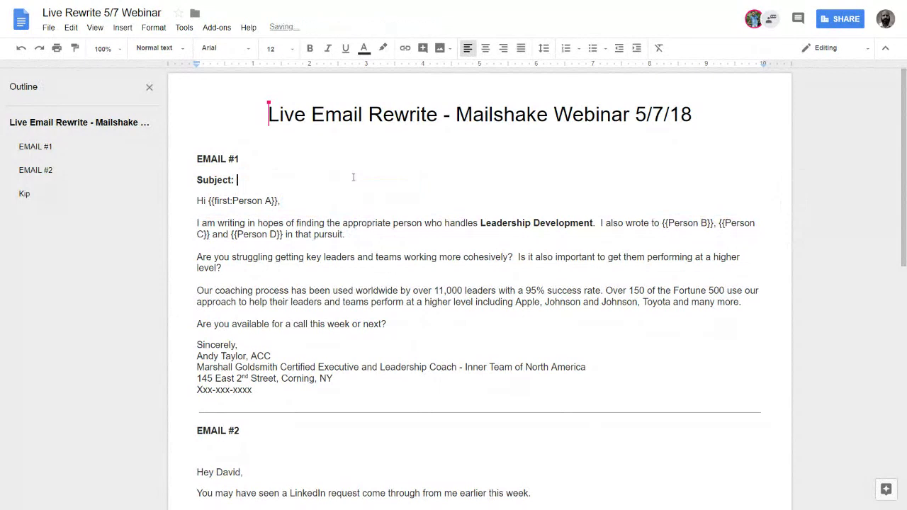
pyautogui.press('Return')
pyautogui.press('Up')
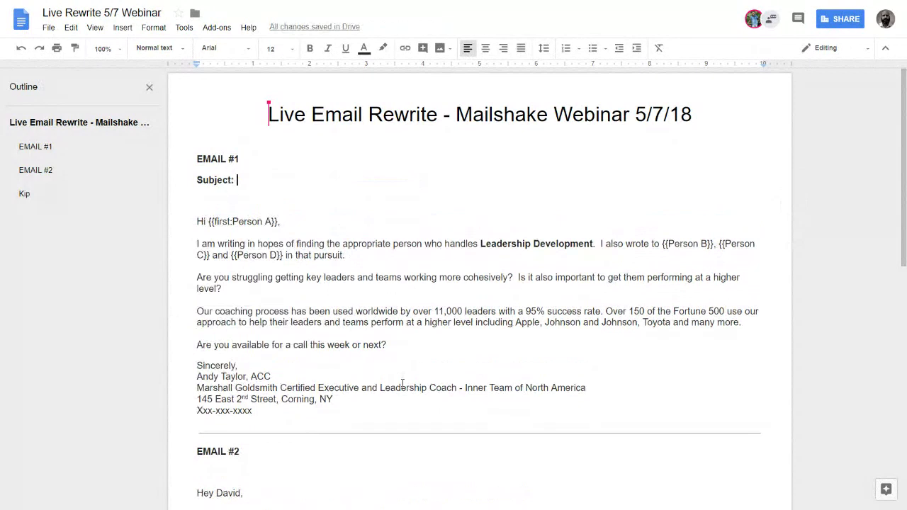
# Enter the new subject 'expensive leader <> team miscommunication', then select it again.
pyautogui.write('expensive leader <> team misc')
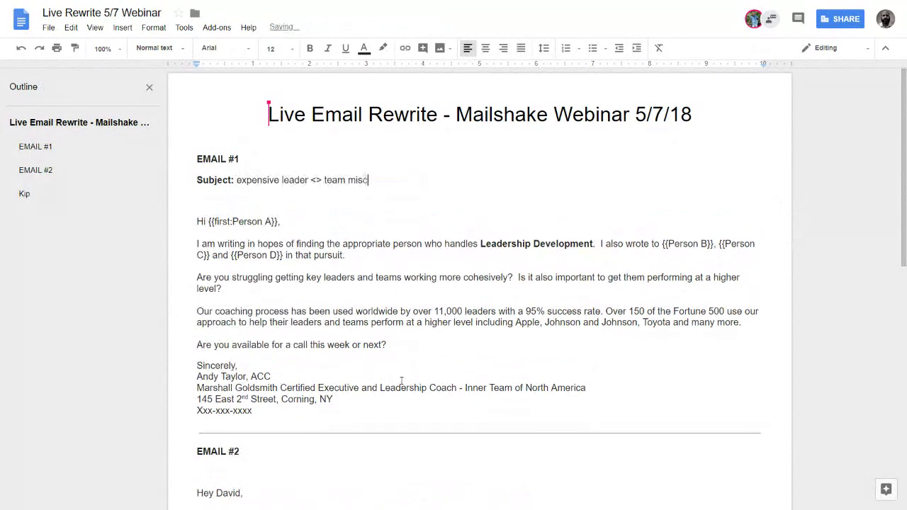
pyautogui.write('ommunications')
pyautogui.press('BackSpace')
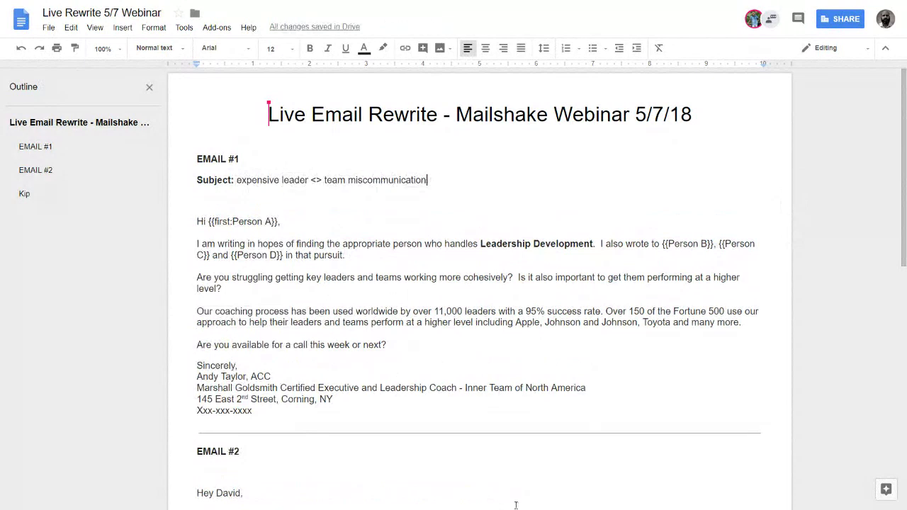
pyautogui.write('s')
pyautogui.press('BackSpace')
pyautogui.moveTo(428, 180); pyautogui.dragTo(240, 182)
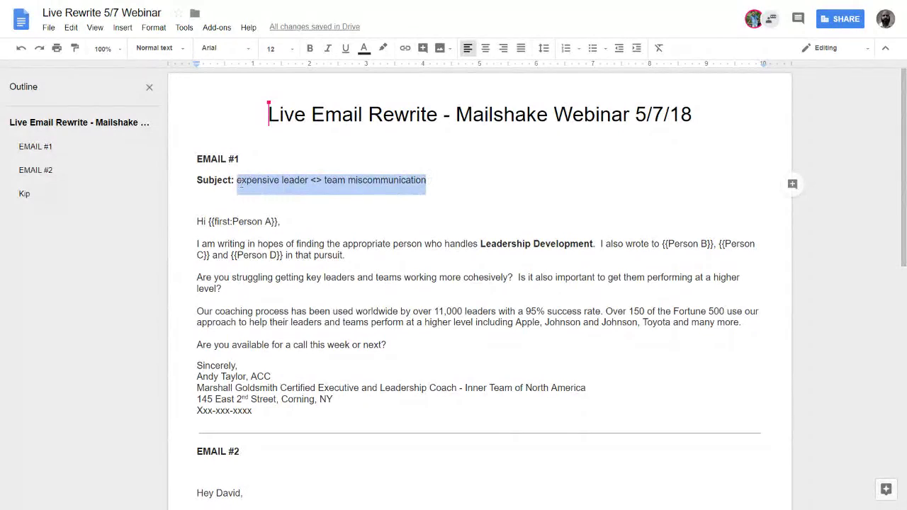
# Type over the selected subject with 'the true cost of the left hand not talking to the right'.
pyautogui.write('the true')
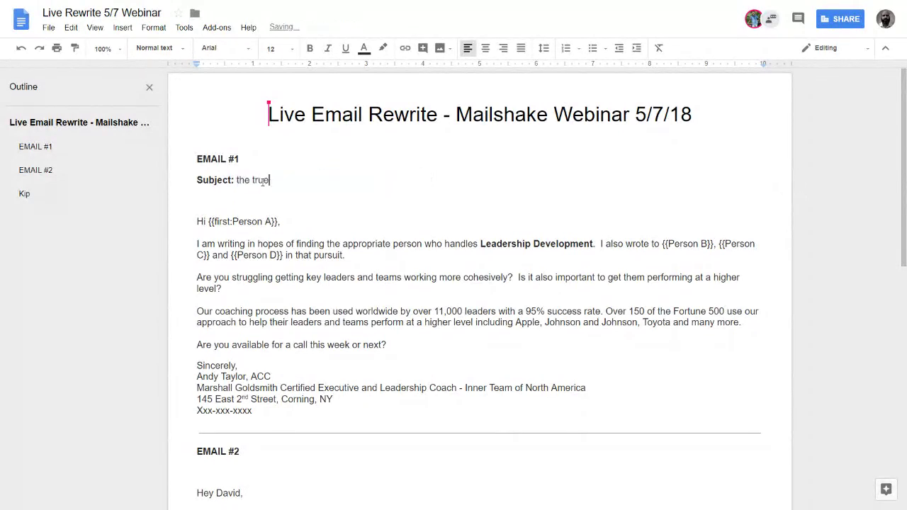
pyautogui.write(' cost of the left hand no')
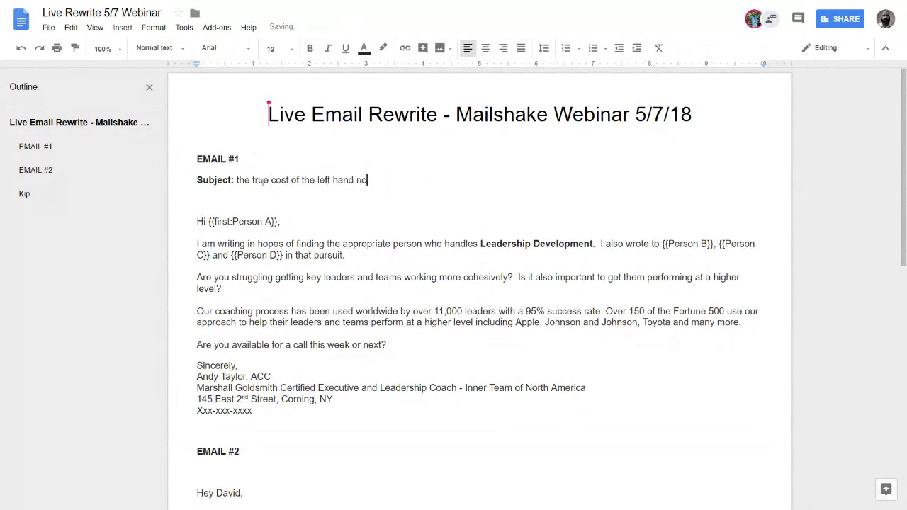
pyautogui.write('t talking to the right')
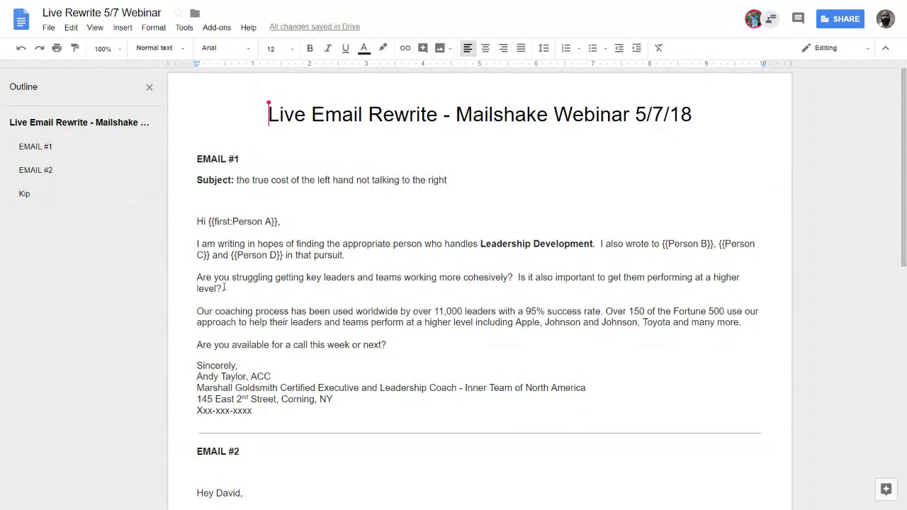
# Move the 'Are you struggling…' paragraph above 'I am writing…' and leave an empty line after the greeting.
pyautogui.moveTo(224, 286); pyautogui.dragTo(192, 279)
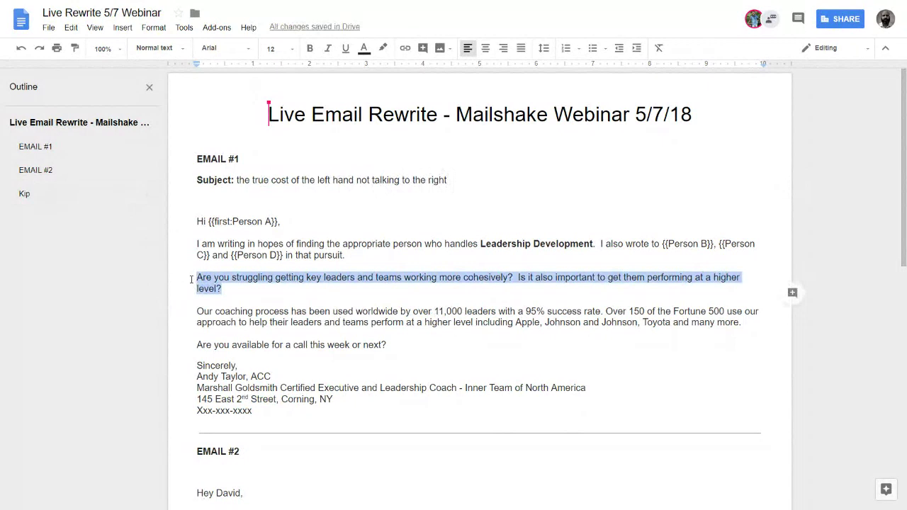
pyautogui.hotkey('alt', 'shift', 'Up')
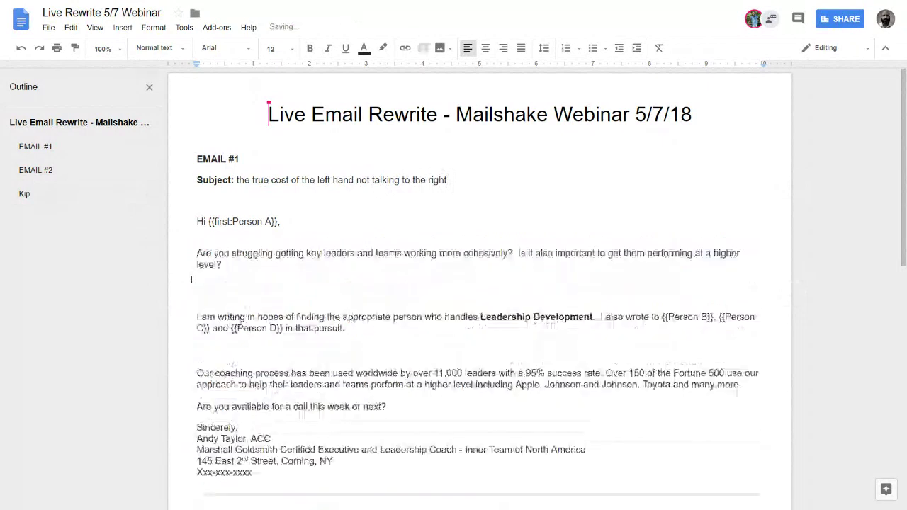
pyautogui.press('Return')
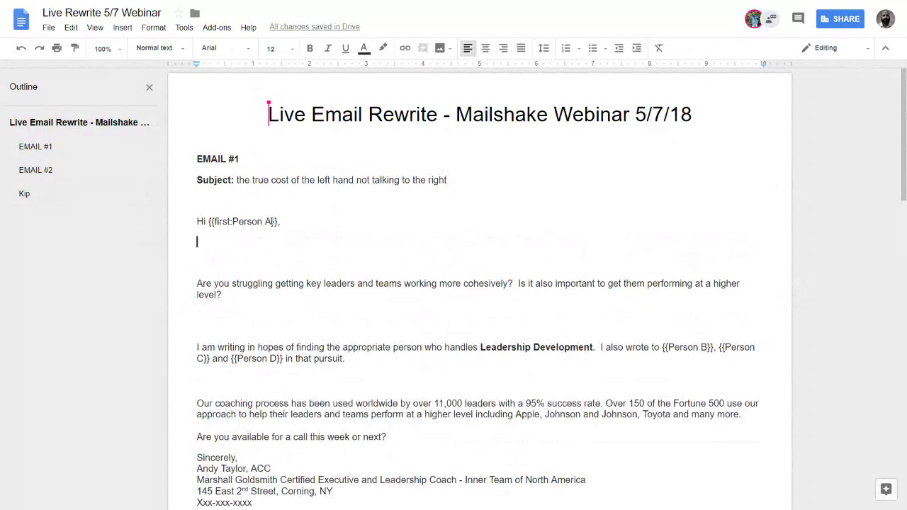
# Type 'I get it. Getting leaders and their teams to communicate effectively is hard.' under the greeting.
pyautogui.write('I get it. ')
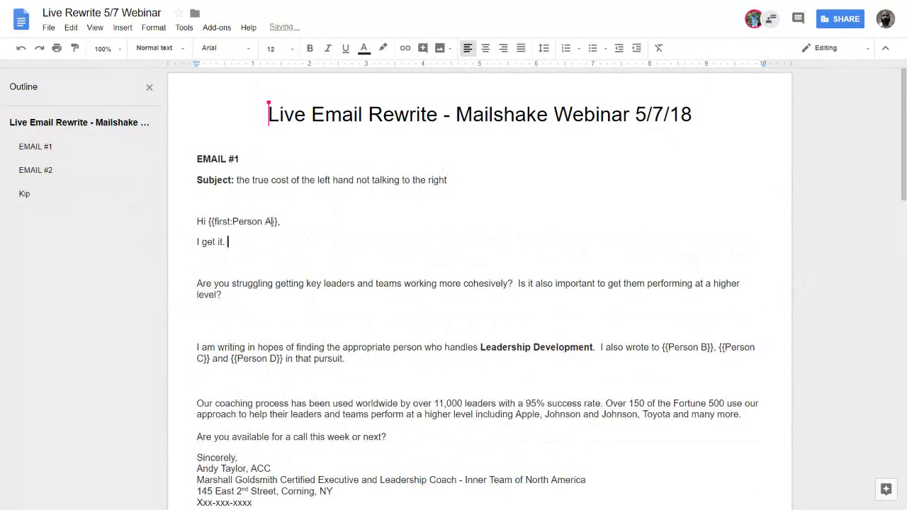
pyautogui.write('Getting leaders and their team s')
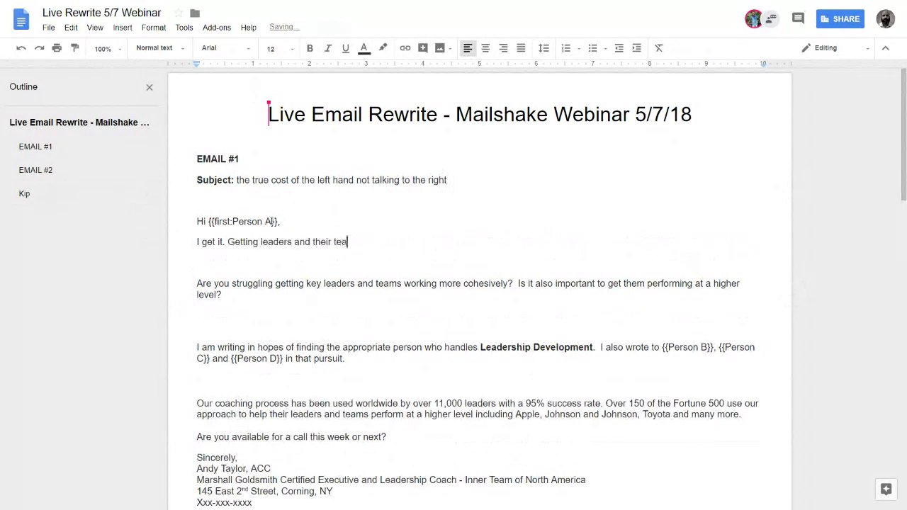
pyautogui.press('BackSpace')
pyautogui.press('BackSpace')
pyautogui.write('s to communicate effe')
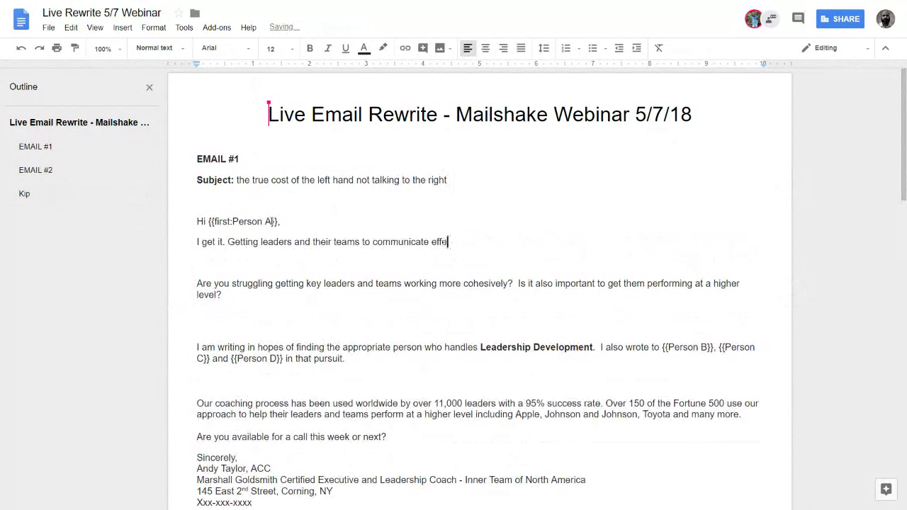
pyautogui.write('ctively is hard.')
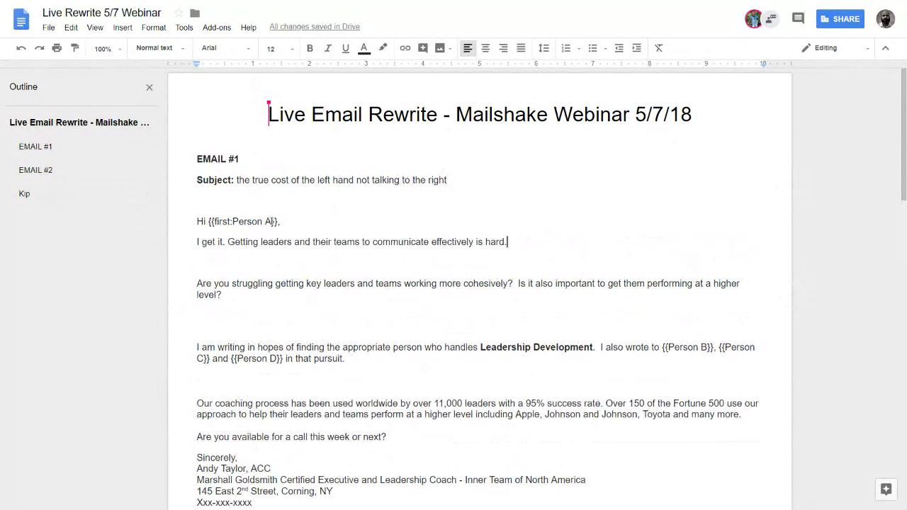
# Continue with 'And when your company is growing, *mis* communication can become expensive. Really, really expensive.'.
pyautogui.write('And when y')
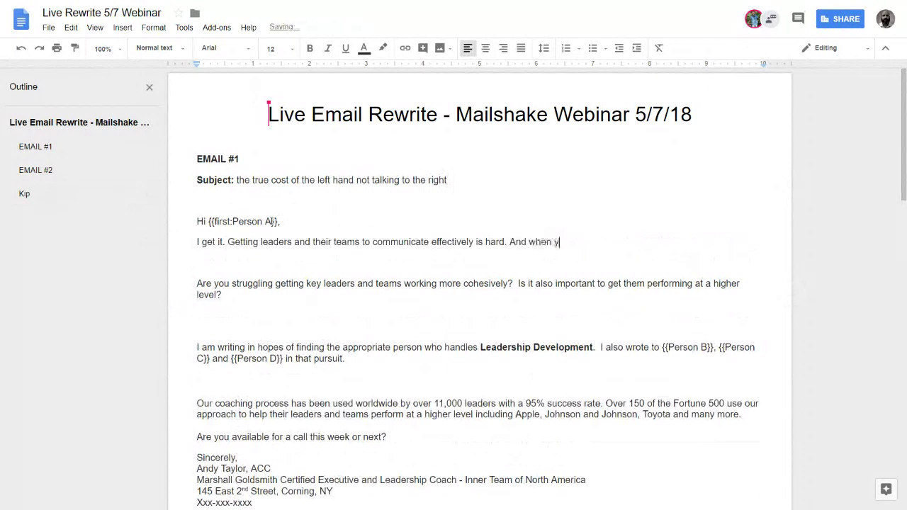
pyautogui.write('our company is growing')
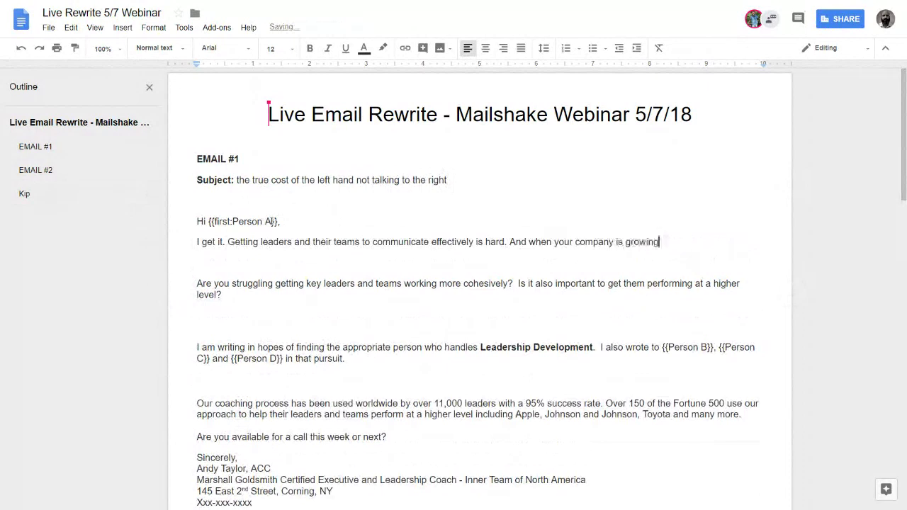
pyautogui.write(', ')
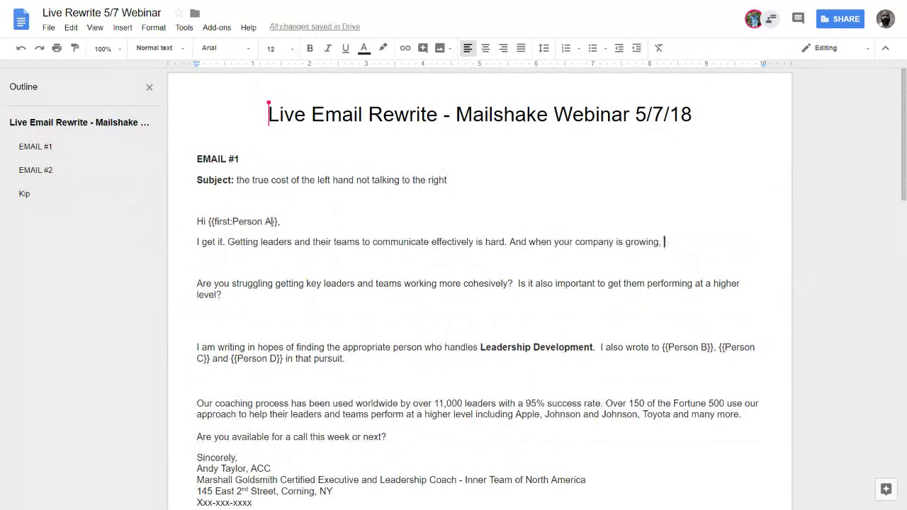
pyautogui.write('*mis* communication')
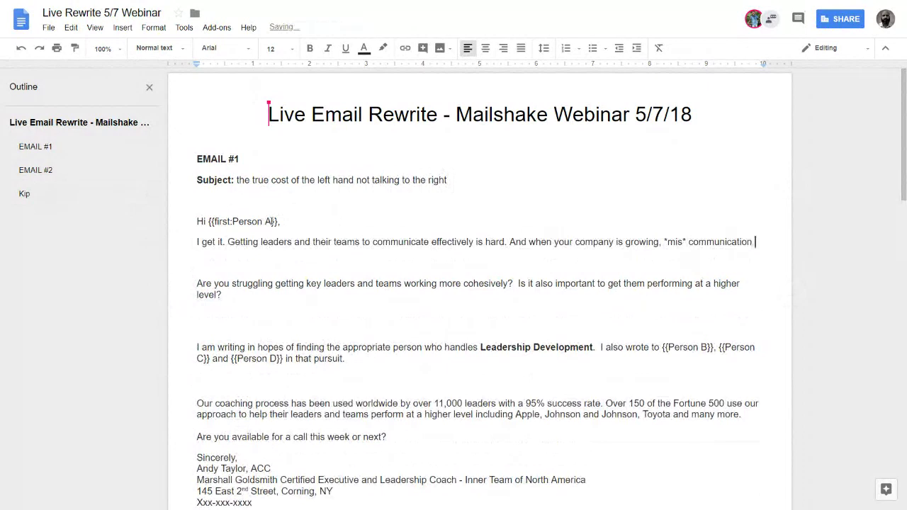
pyautogui.write(' can become expensive. REal')
pyautogui.press('BackSpace')
pyautogui.press('BackSpace')
pyautogui.press('BackSpace')
pyautogui.write('eally, really expensive.')
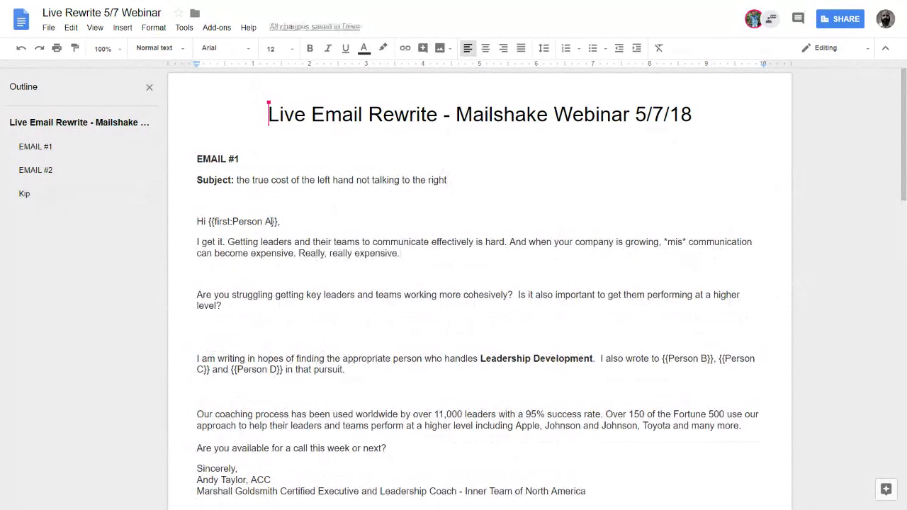
pyautogui.moveTo(400, 254); pyautogui.dragTo(307, 257)
pyautogui.click(307, 256)
# Remove the empty line after the paragraph and append 'Oh, and it can also be embarassing.'.
pyautogui.click(396, 255)
pyautogui.press('Down')
pyautogui.press('BackSpace')
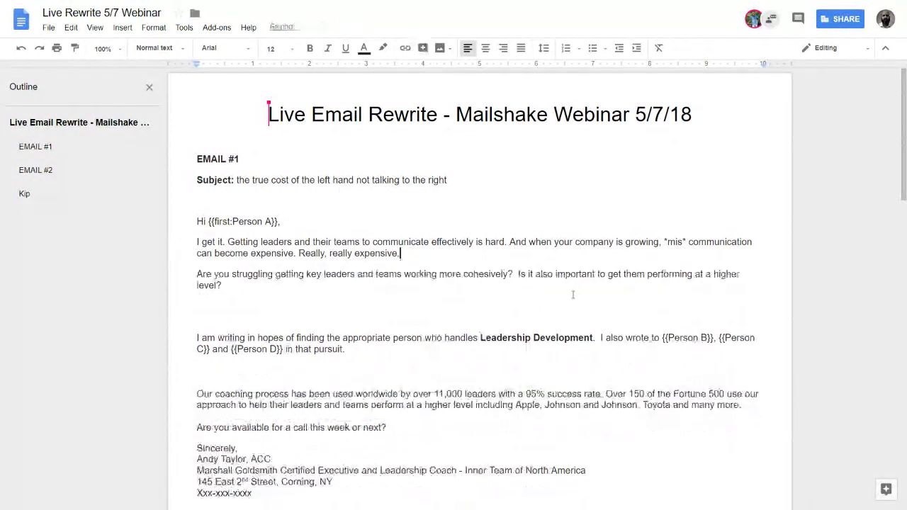
pyautogui.write('Oh, and it can also be e')
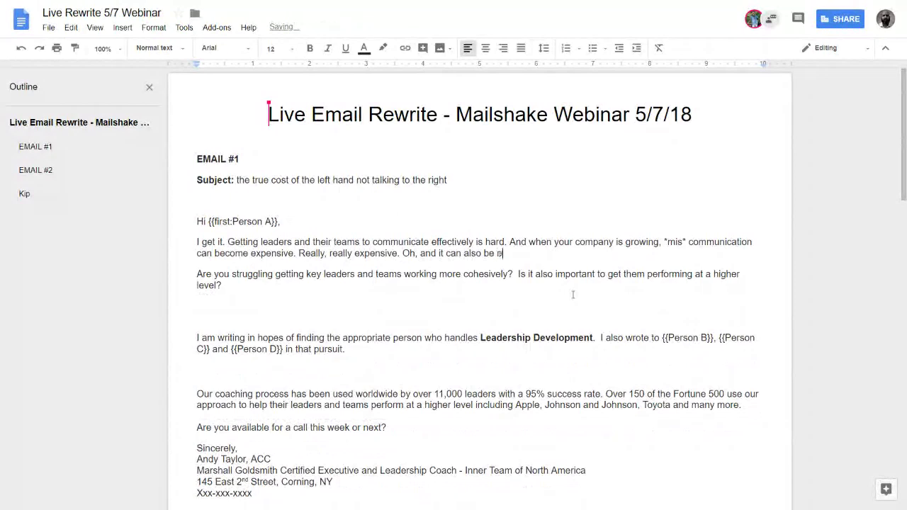
pyautogui.write('mbarassing')
pyautogui.press('BackSpace')
pyautogui.press('BackSpace')
pyautogui.press('BackSpace')
pyautogui.press('BackSpace')
pyautogui.press('BackSpace')
pyautogui.write('ssing')
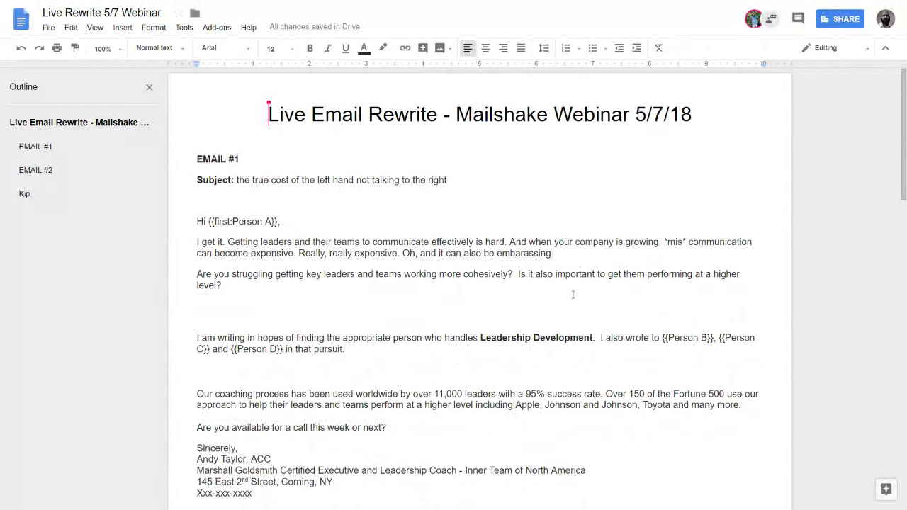
pyautogui.write('.')
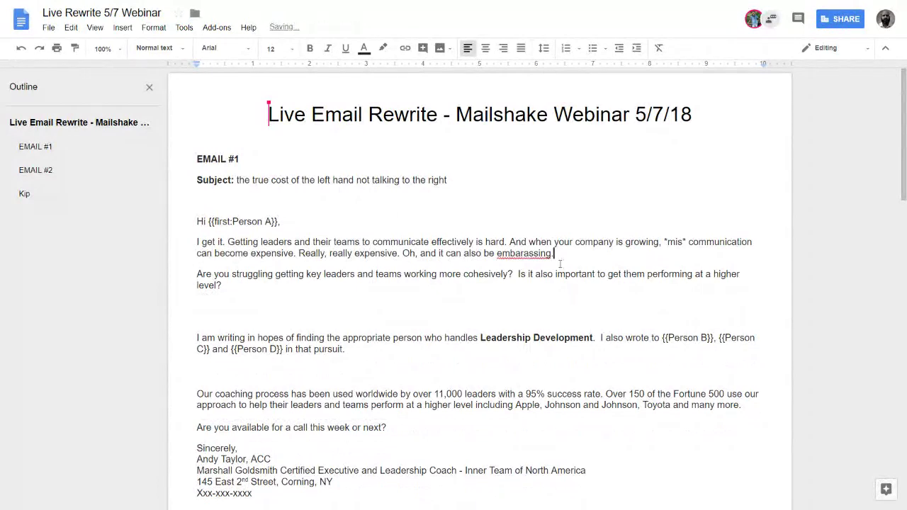
# Correct 'embarassing' to 'embarrassing' using the spelling suggestion.
pyautogui.rightClick(522, 256)
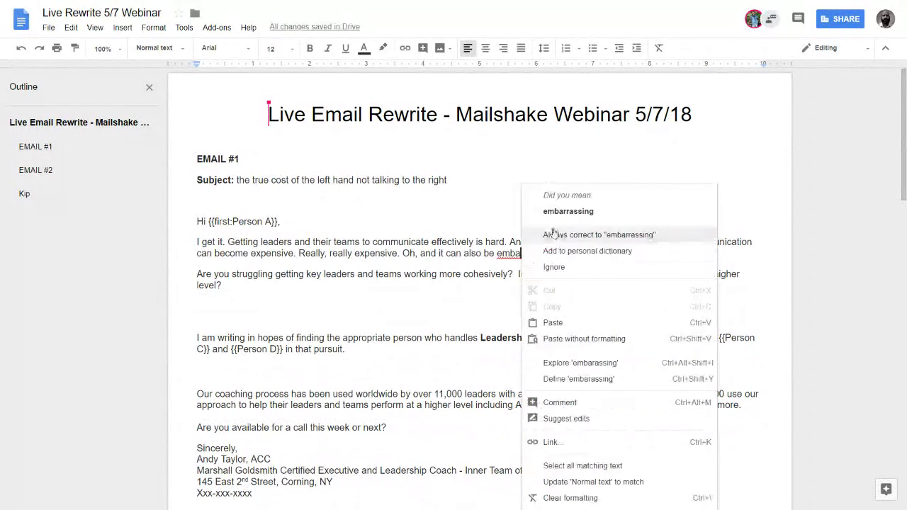
pyautogui.click(559, 212)
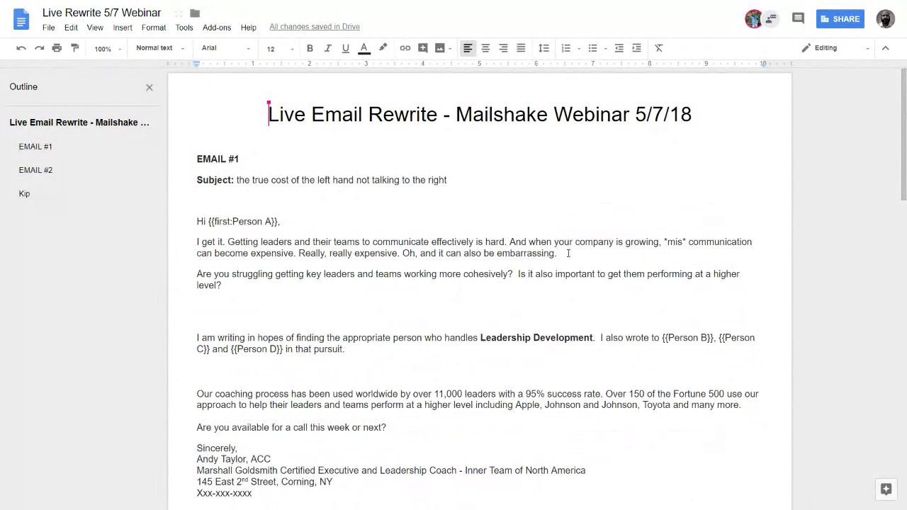
pyautogui.moveTo(568, 253); pyautogui.dragTo(484, 253)
pyautogui.click(484, 253)
# Mark 'expensive' and 'embarrassing' for emphasis, then select the 'Are you struggling' paragraph.
pyautogui.moveTo(294, 253); pyautogui.dragTo(261, 253)
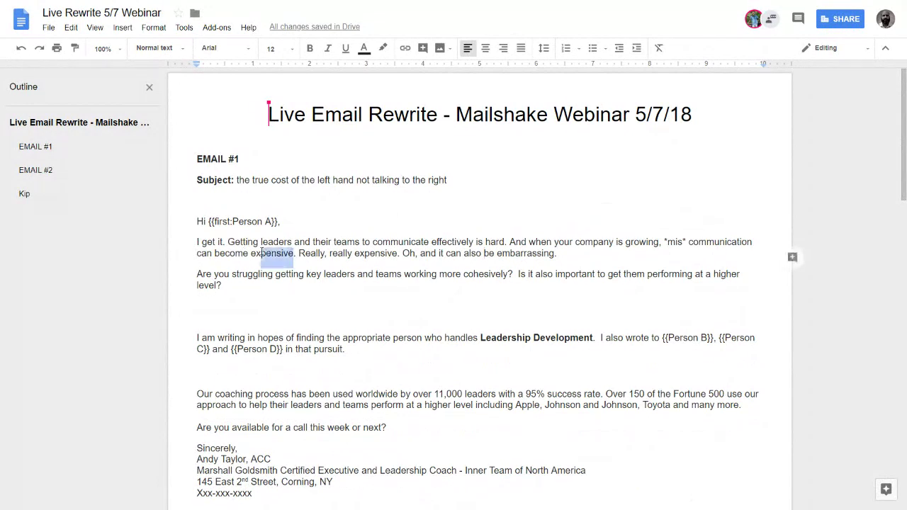
pyautogui.click(303, 252)
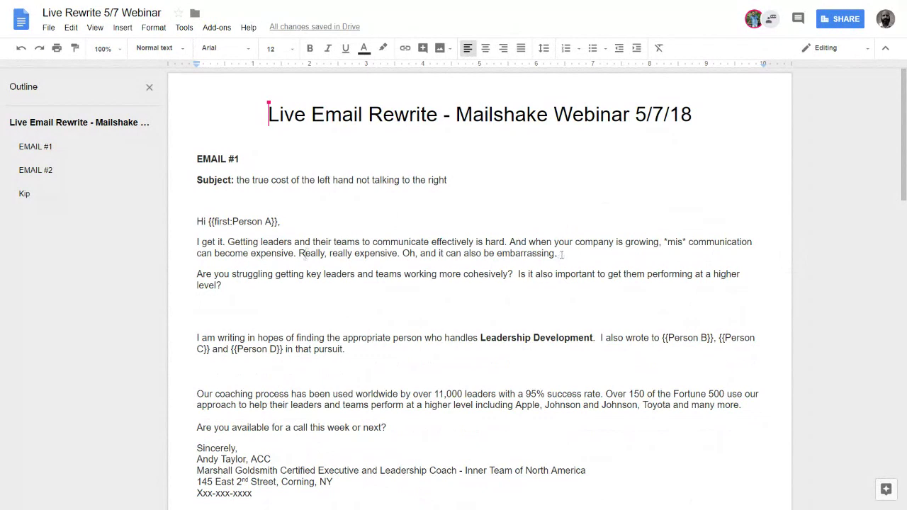
pyautogui.moveTo(560, 254); pyautogui.dragTo(497, 254)
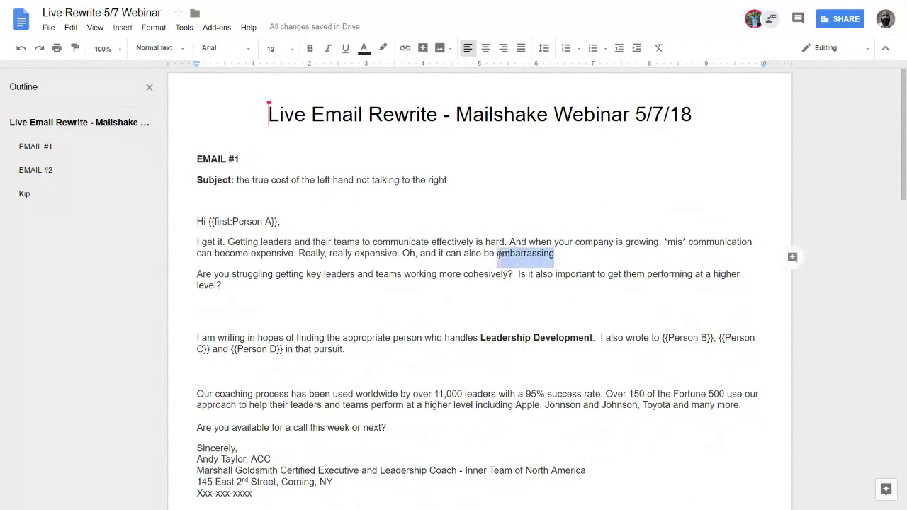
pyautogui.click(574, 257)
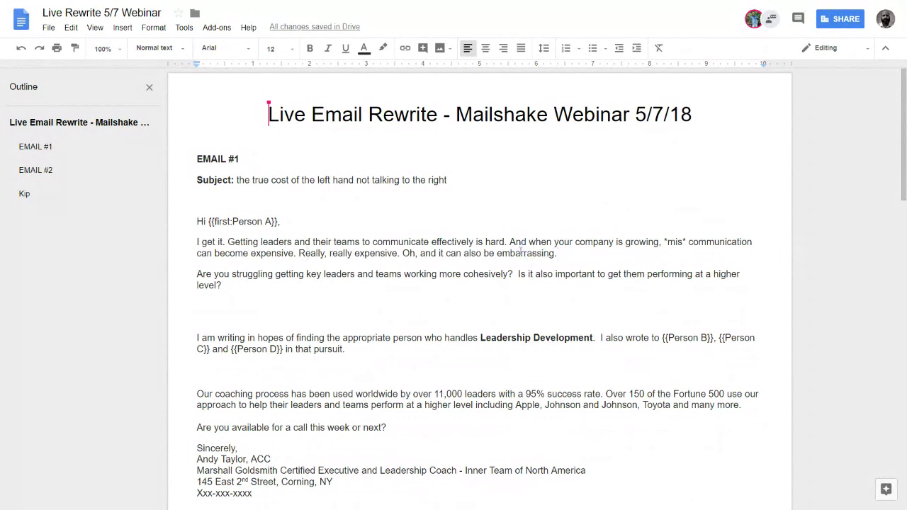
pyautogui.press('Right')
pyautogui.hotkey('ctrl', 'shift', 'Down')
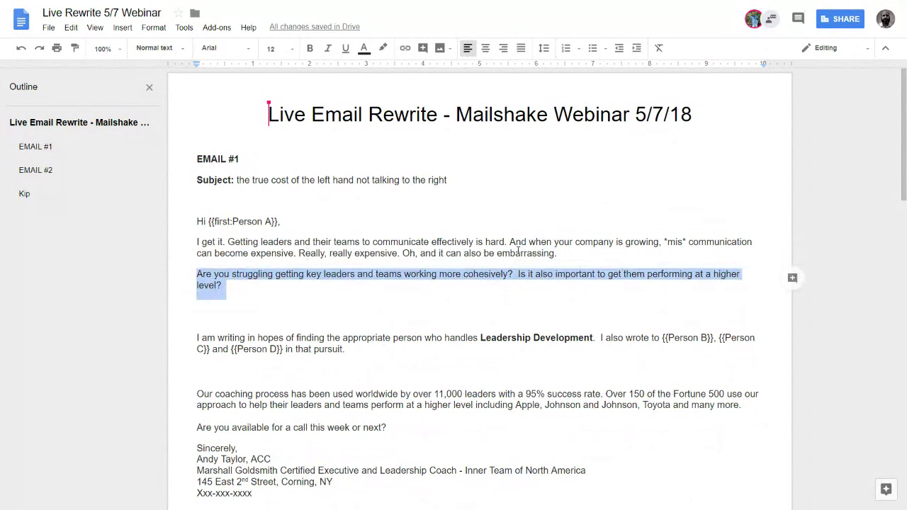
# Bold the closing question 'Are you available for a call this week or next?'.
pyautogui.click(391, 427)
pyautogui.hotkey('ctrl', 'shift', 'Up')
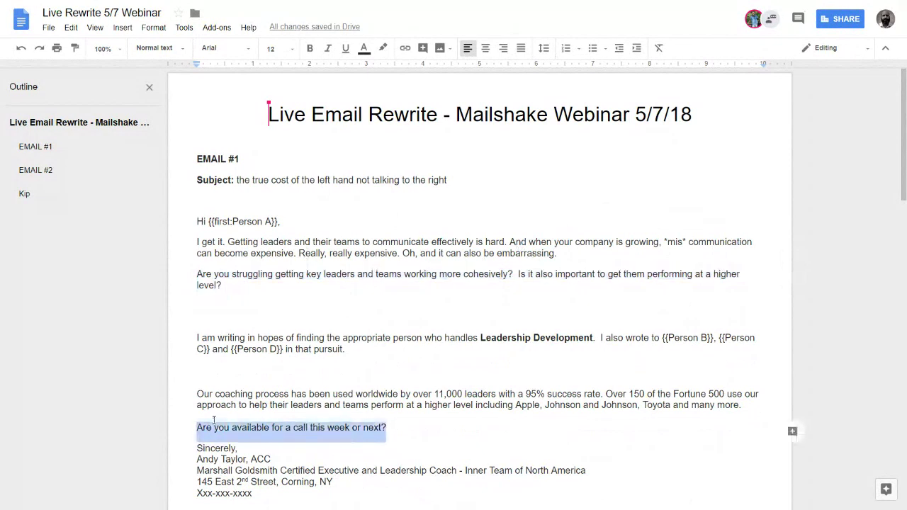
pyautogui.hotkey('ctrl', 'b')
pyautogui.press('Right')
# Delete the blank line and the 'Are you struggling…cohesively?' sentence.
pyautogui.click(229, 305)
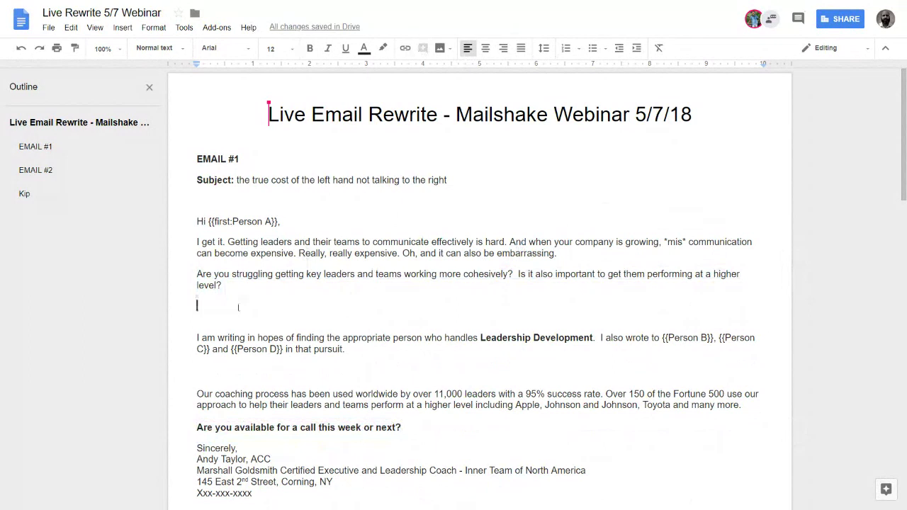
pyautogui.press('BackSpace')
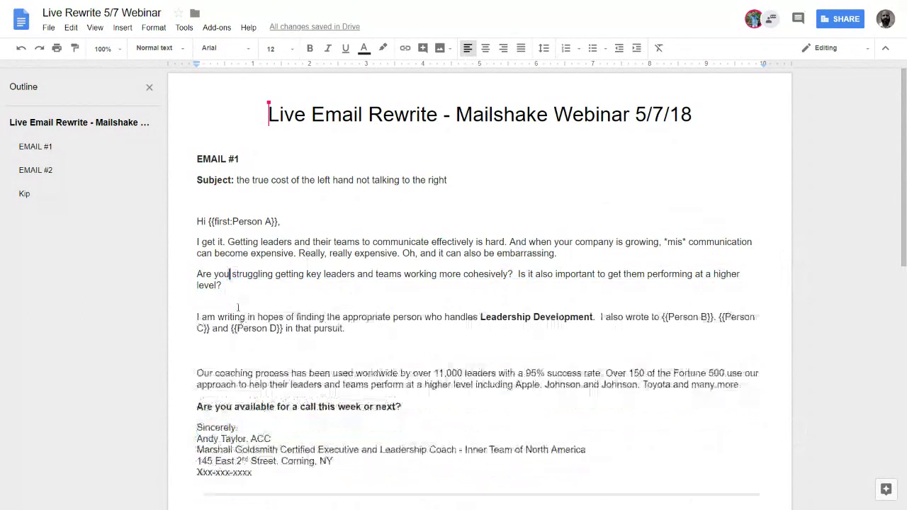
pyautogui.press('Home')
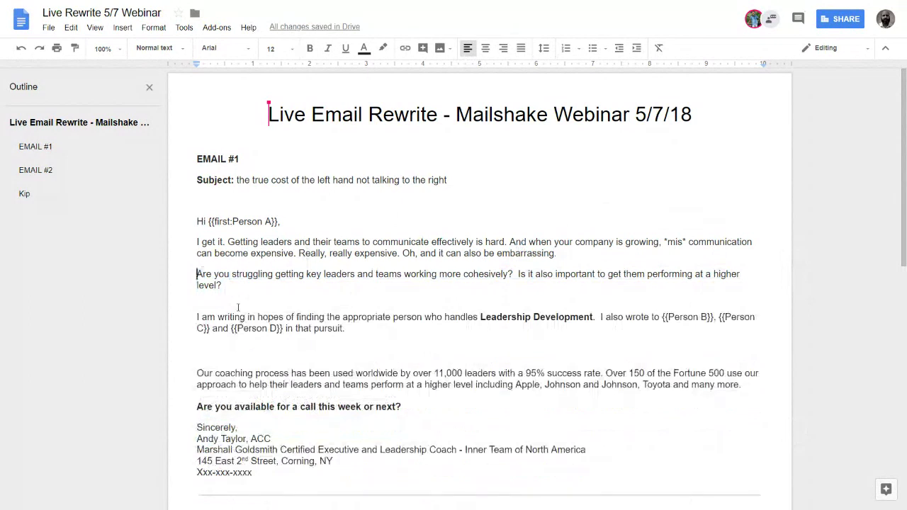
pyautogui.hotkey('shift', 'End')
pyautogui.hotkey('shift', 'Left')
pyautogui.hotkey('shift', 'Left')
pyautogui.hotkey('shift', 'Left')
pyautogui.hotkey('shift', 'Left')
pyautogui.hotkey('shift', 'Left')
pyautogui.hotkey('shift', 'Left')
pyautogui.hotkey('shift', 'Left')
pyautogui.hotkey('shift', 'Left')
pyautogui.hotkey('shift', 'Left')
pyautogui.hotkey('shift', 'Left')
pyautogui.hotkey('shift', 'Left')
pyautogui.hotkey('shift', 'Left')
pyautogui.hotkey('shift', 'Left')
pyautogui.hotkey('shift', 'Left')
pyautogui.hotkey('shift', 'Left')
pyautogui.hotkey('shift', 'Left')
pyautogui.hotkey('shift', 'Left')
pyautogui.hotkey('shift', 'Left')
pyautogui.hotkey('shift', 'Left')
pyautogui.hotkey('shift', 'Left')
pyautogui.hotkey('shift', 'Left')
pyautogui.hotkey('shift', 'Left')
pyautogui.hotkey('shift', 'Left')
pyautogui.hotkey('shift', 'Left')
pyautogui.hotkey('shift', 'Left')
pyautogui.hotkey('shift', 'Left')
pyautogui.hotkey('shift', 'Left')
pyautogui.hotkey('shift', 'Left')
pyautogui.hotkey('shift', 'Left')
pyautogui.hotkey('shift', 'Left')
pyautogui.hotkey('shift', 'Left')
pyautogui.hotkey('shift', 'Left')
pyautogui.hotkey('shift', 'Left')
pyautogui.hotkey('shift', 'Left')
pyautogui.hotkey('shift', 'Left')
pyautogui.hotkey('shift', 'Left')
pyautogui.hotkey('shift', 'Left')
pyautogui.hotkey('shift', 'Left')
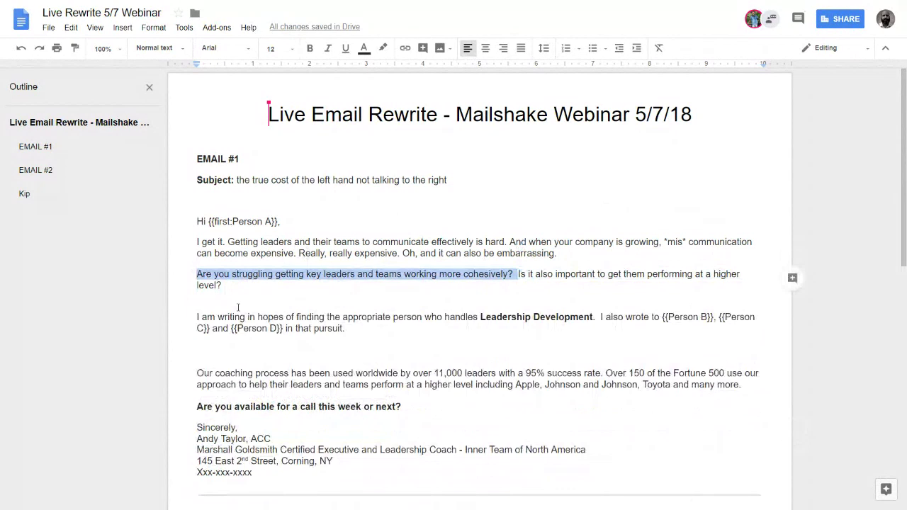
pyautogui.press('BackSpace')
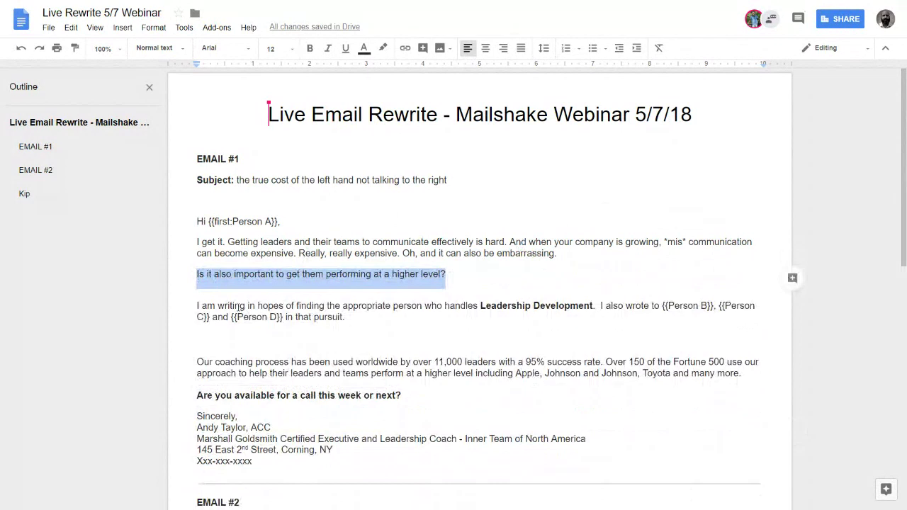
# Type 'Over the past 8-years, I've coached dozens of organization out of miscommunication' over the selected line.
pyautogui.write('Over the past')
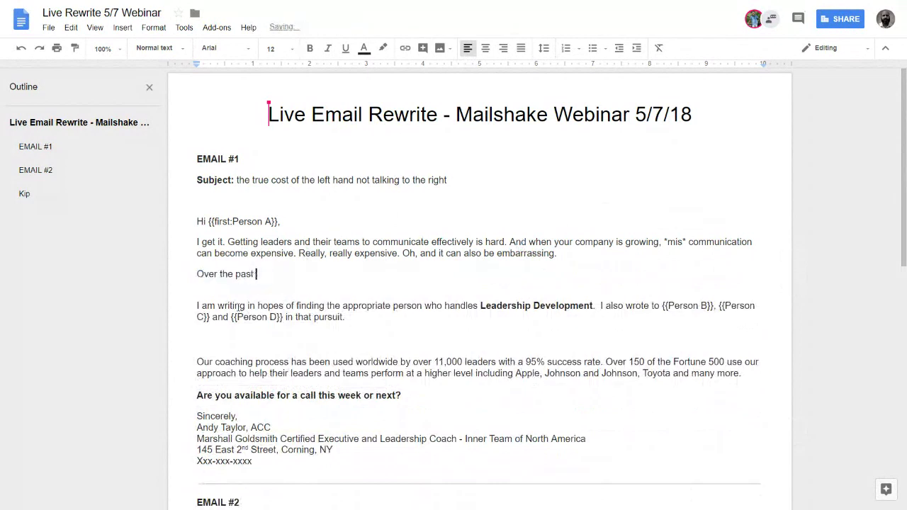
pyautogui.write(" 8-years, I've ")
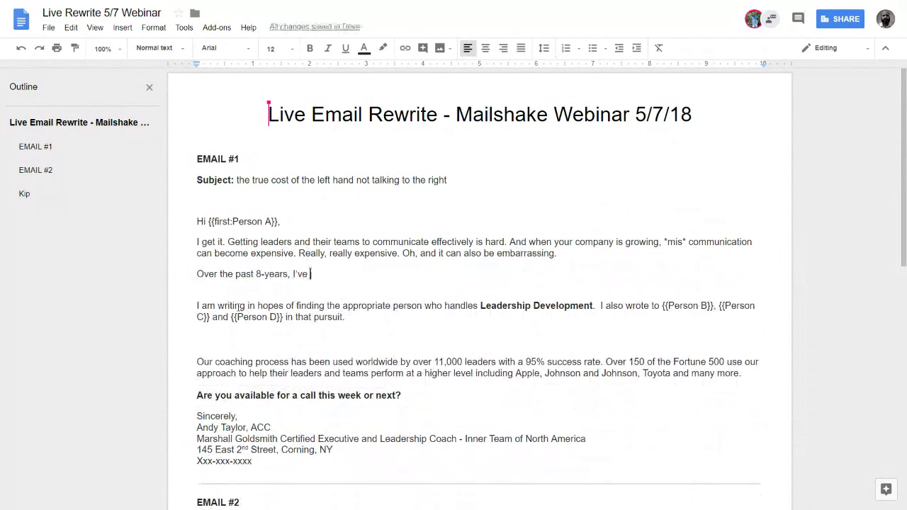
pyautogui.write('coached dozens of organization out of ')
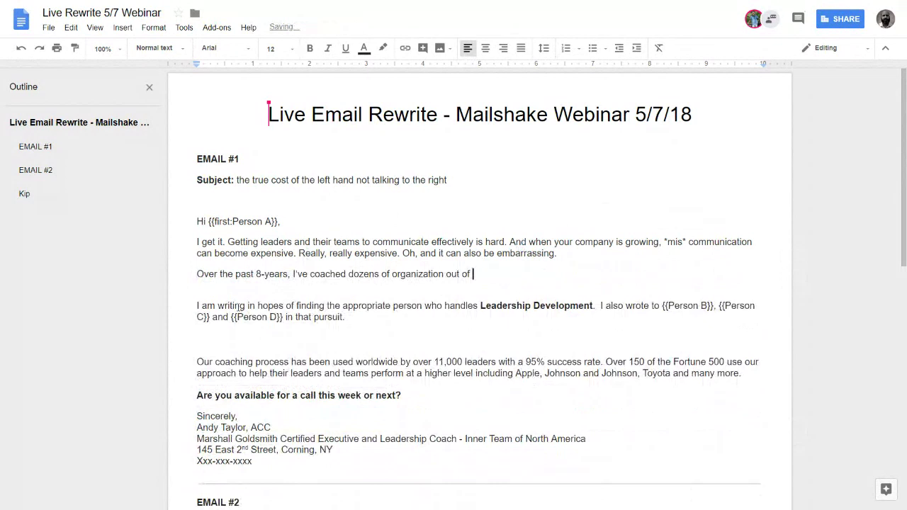
pyautogui.write('miscomminucatio')
pyautogui.click(490, 305)
# Fix 'miscommunication' by spelling suggestion, add ', and into profitable collaboration.', and select the 'I am writing' paragraph.
pyautogui.rightClick(517, 276)
pyautogui.click(553, 208)
pyautogui.write(', and into profitable')
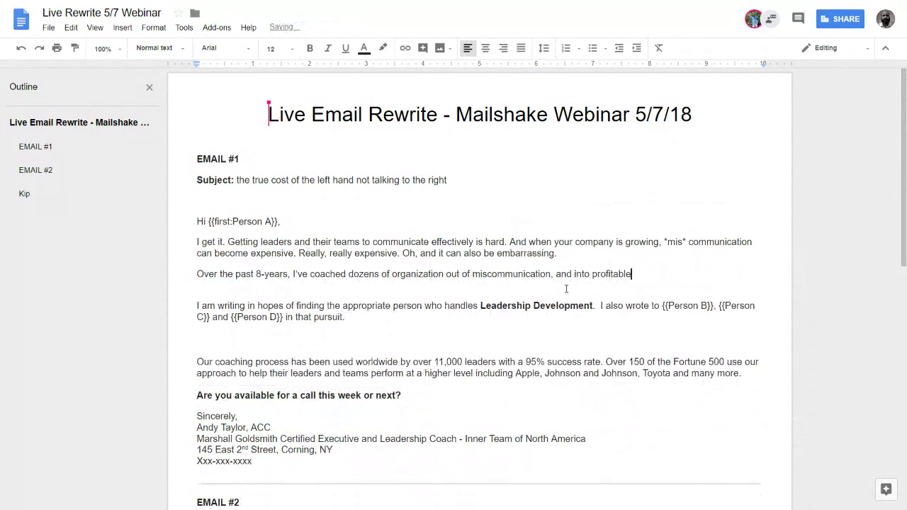
pyautogui.write(' collaboration.')
pyautogui.press('Right')
pyautogui.press('Right')
pyautogui.hotkey('shift', 'Down')
pyautogui.hotkey('shift', 'Down')
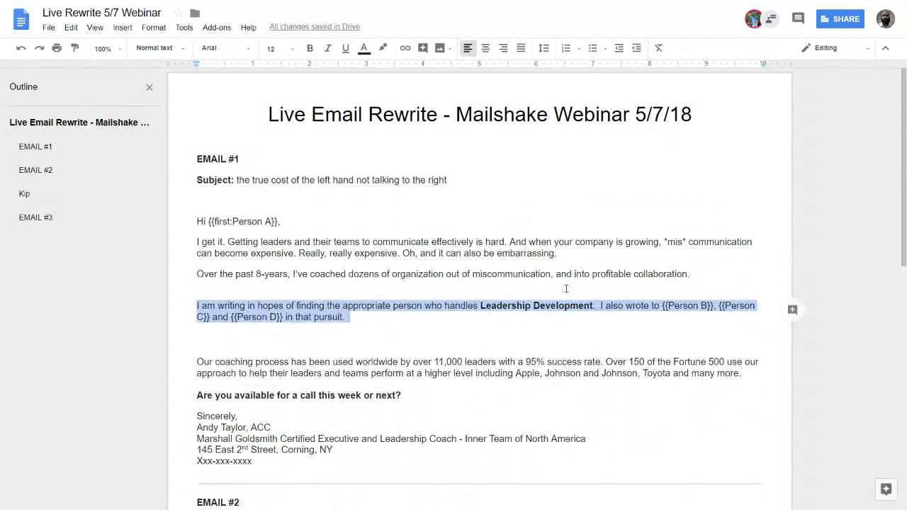
# Replace the selected paragraph with 'I think I can help you and your team @ COMPANYNAME accomplish the same feat.'.
pyautogui.write('I think I can ')
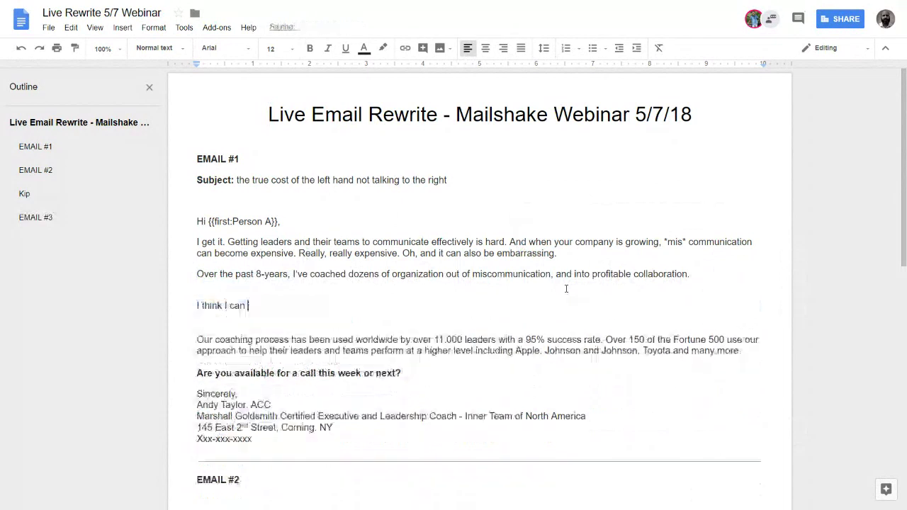
pyautogui.write('help you and your')
pyautogui.press('BackSpace')
pyautogui.press('BackSpace')
pyautogui.press('BackSpace')
pyautogui.write('ur team @ COMPANYNAME')
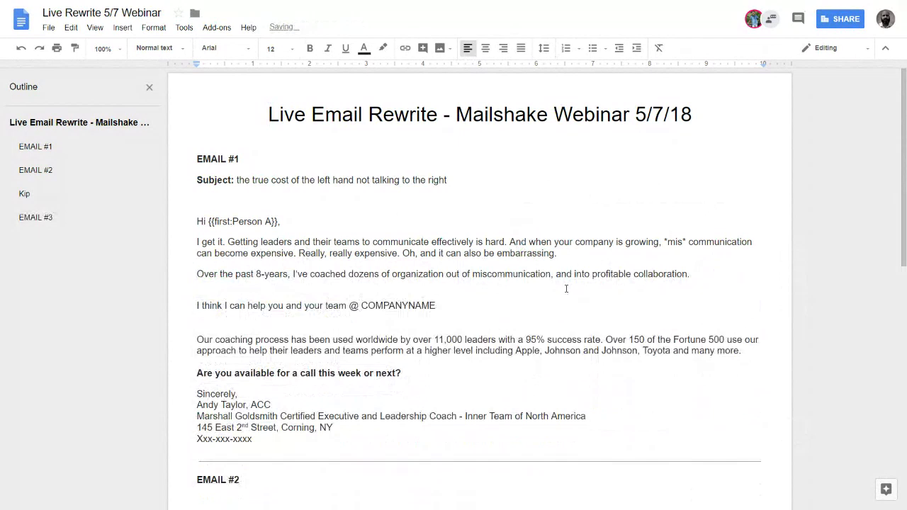
pyautogui.write(' to')
pyautogui.press('BackSpace')
pyautogui.press('BackSpace')
pyautogui.press('BackSpace')
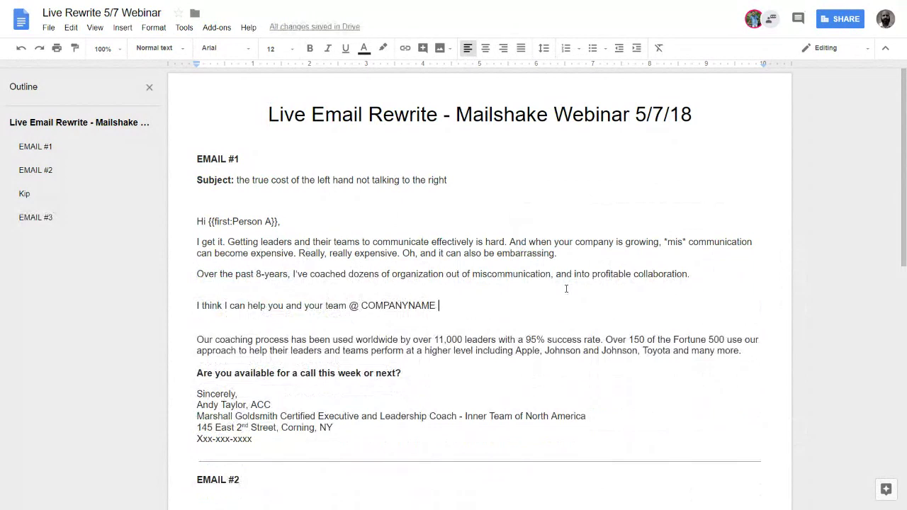
pyautogui.write('accomplish the same')
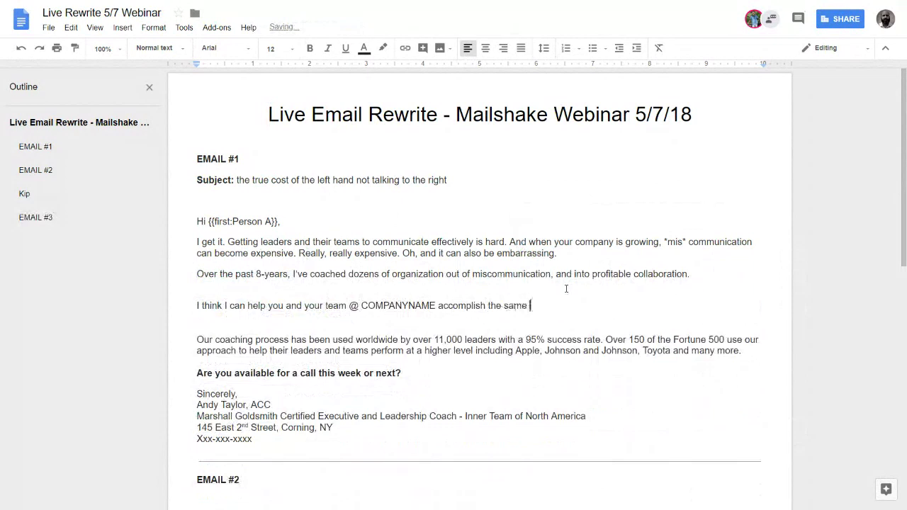
pyautogui.write('feat.')
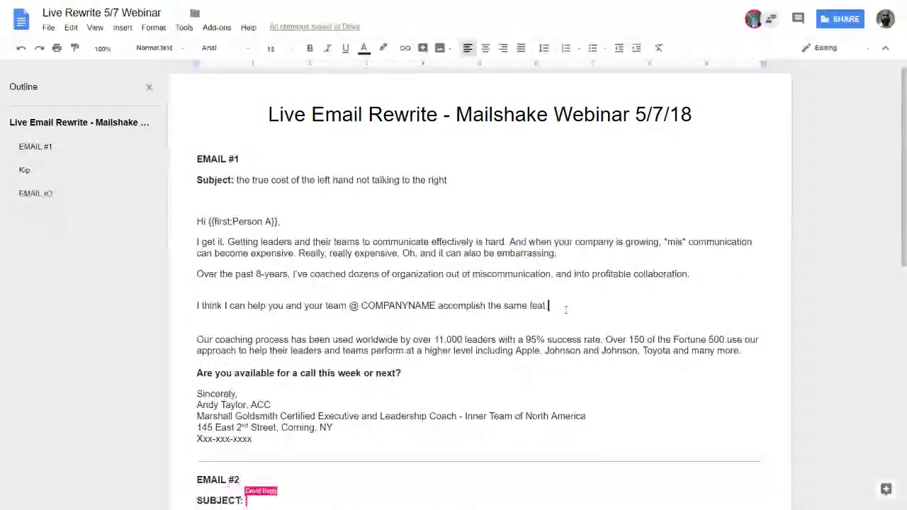
# Merge Email #1's 'Our coaching process' paragraph onto the end of the 'same feat.' sentence.
pyautogui.click(294, 324)
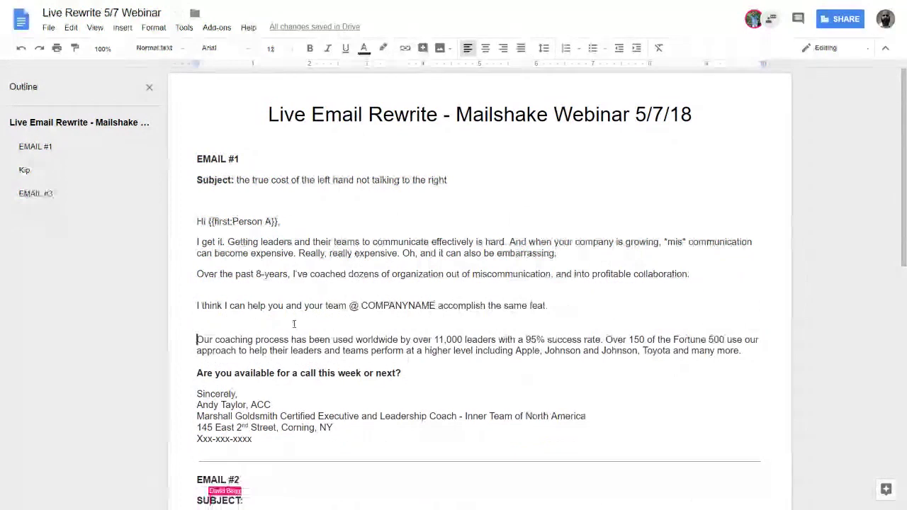
pyautogui.press('BackSpace')
pyautogui.press('Up')
pyautogui.press('Up')
pyautogui.press('Up')
pyautogui.press('Up')
pyautogui.press('Up')
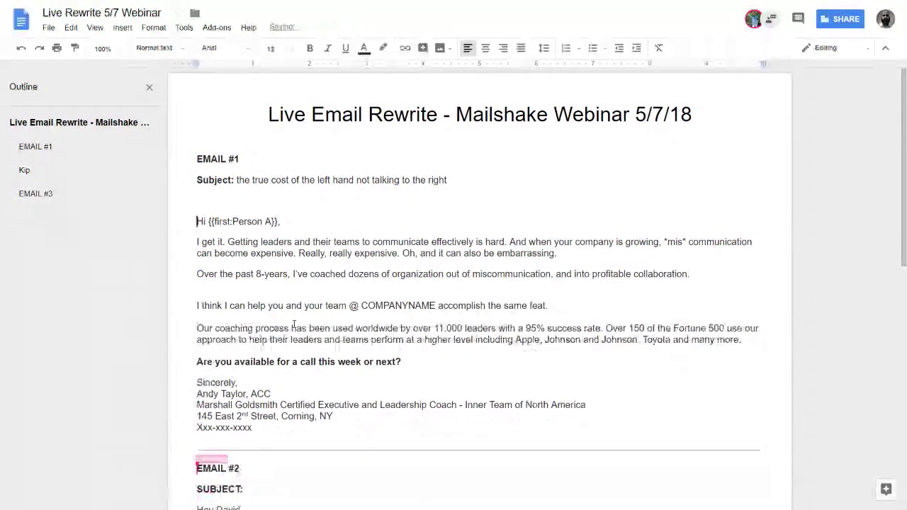
pyautogui.press('Down')
pyautogui.press('Down')
pyautogui.press('Down')
pyautogui.press('Down')
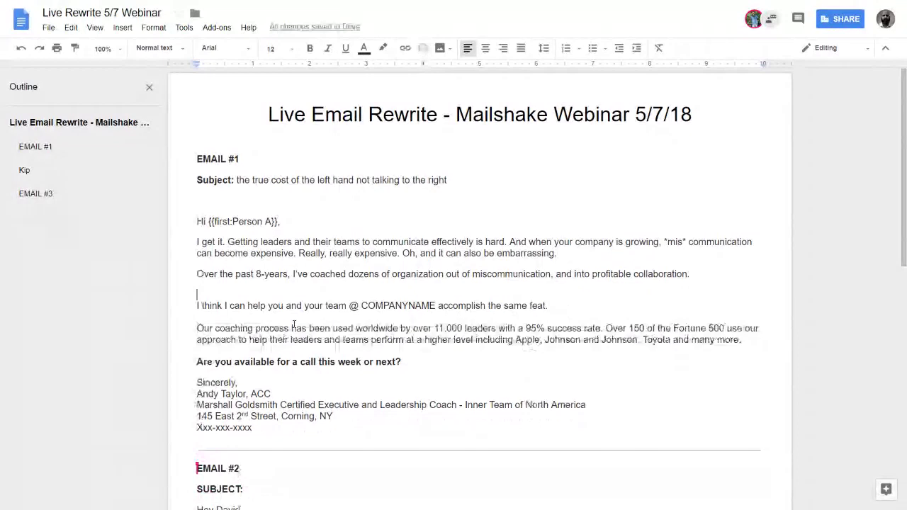
pyautogui.press('Up')
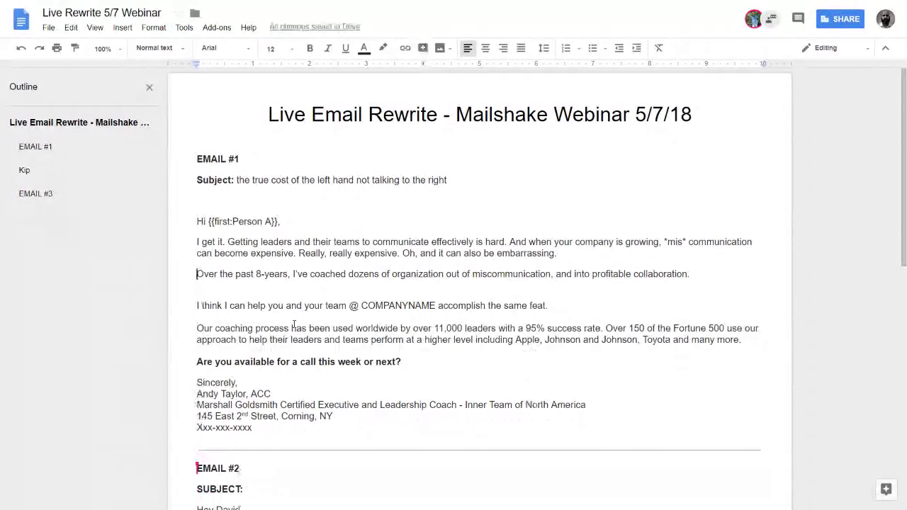
pyautogui.press('Down')
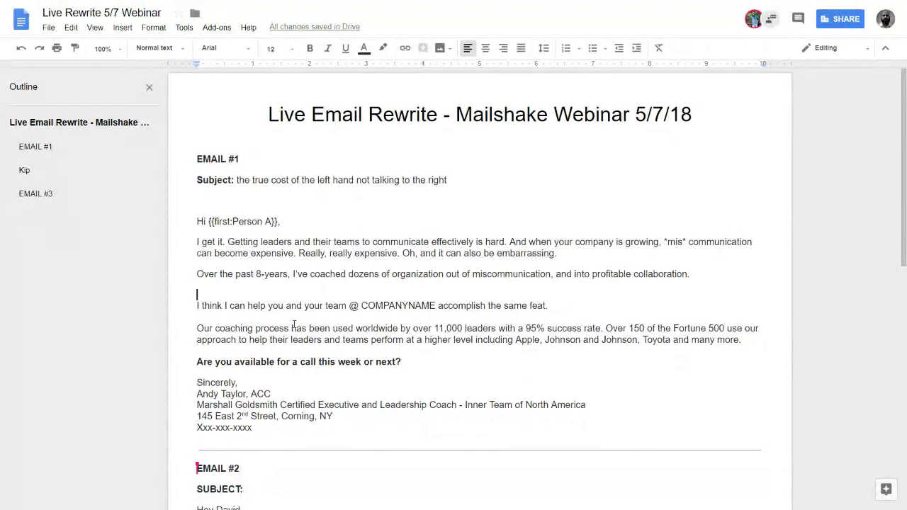
pyautogui.press('Down')
pyautogui.press('Down')
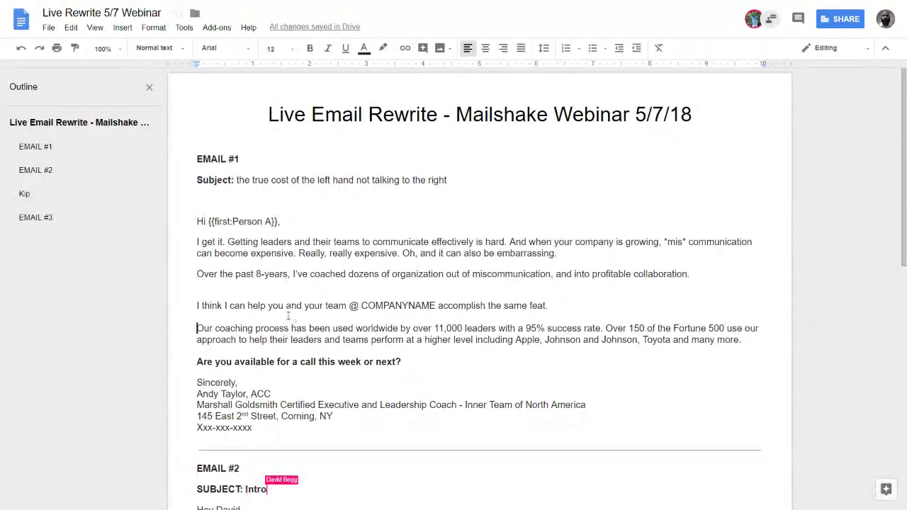
pyautogui.click(555, 305)
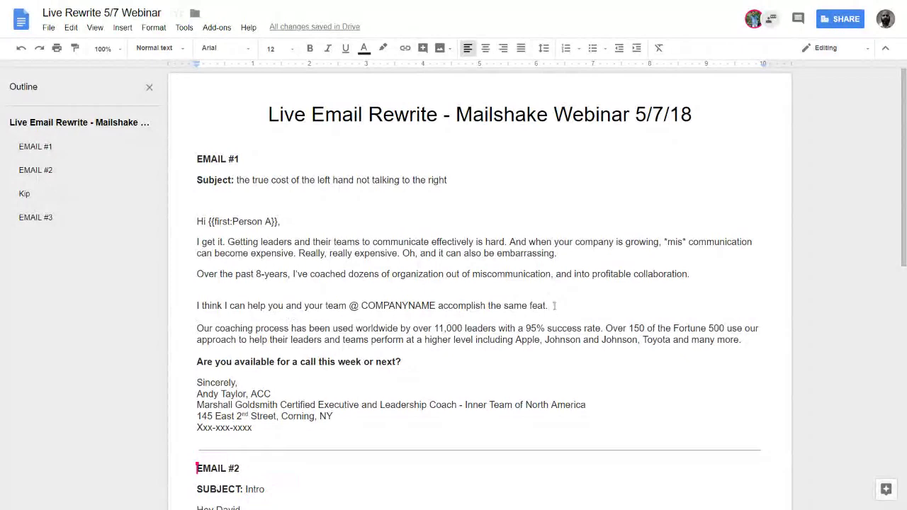
pyautogui.press('Down')
pyautogui.press('Down')
pyautogui.press('BackSpace')
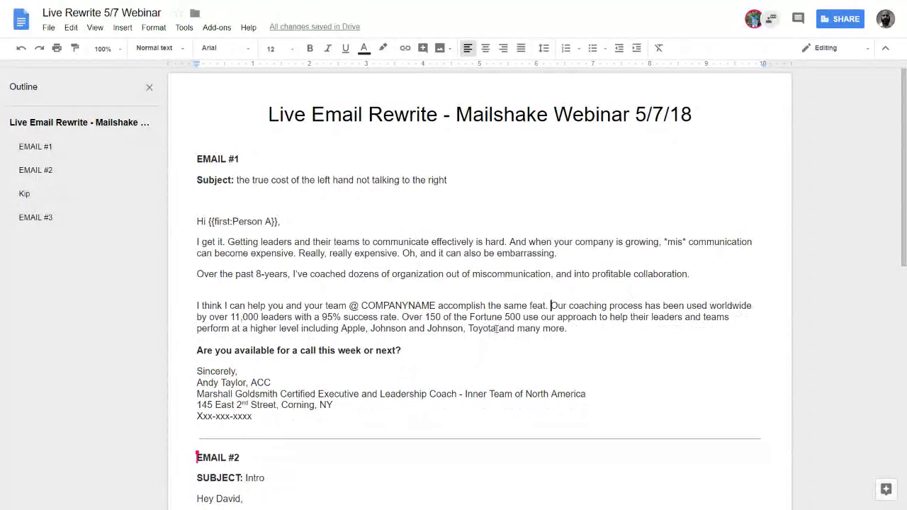
pyautogui.moveTo(497, 328); pyautogui.dragTo(340, 328)
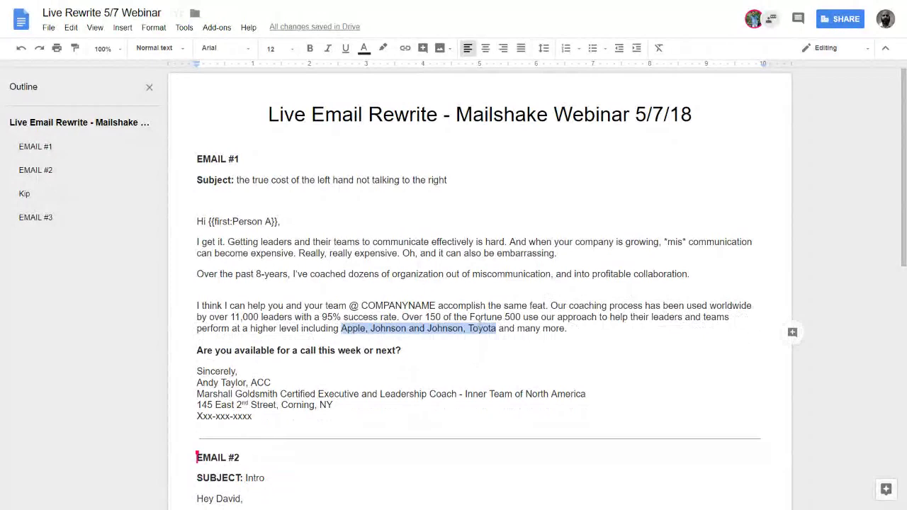
pyautogui.click(496, 328)
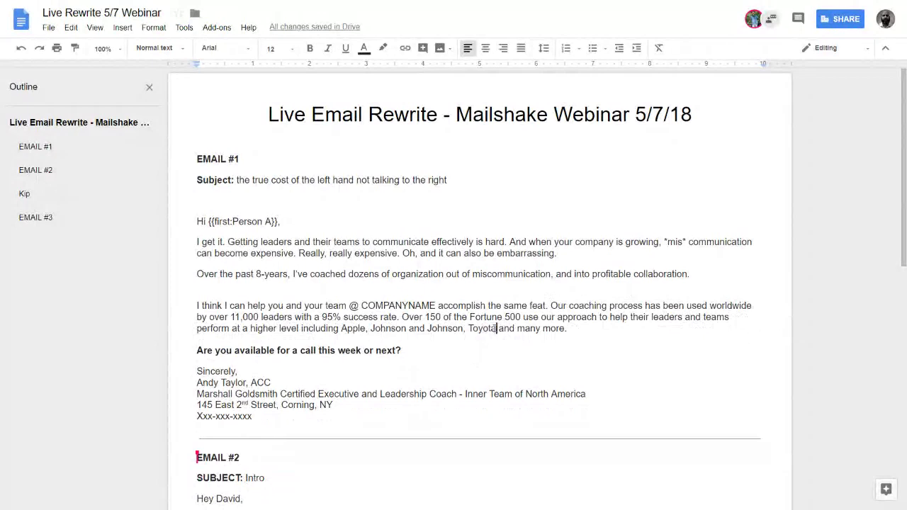
pyautogui.moveTo(496, 327); pyautogui.dragTo(333, 327)
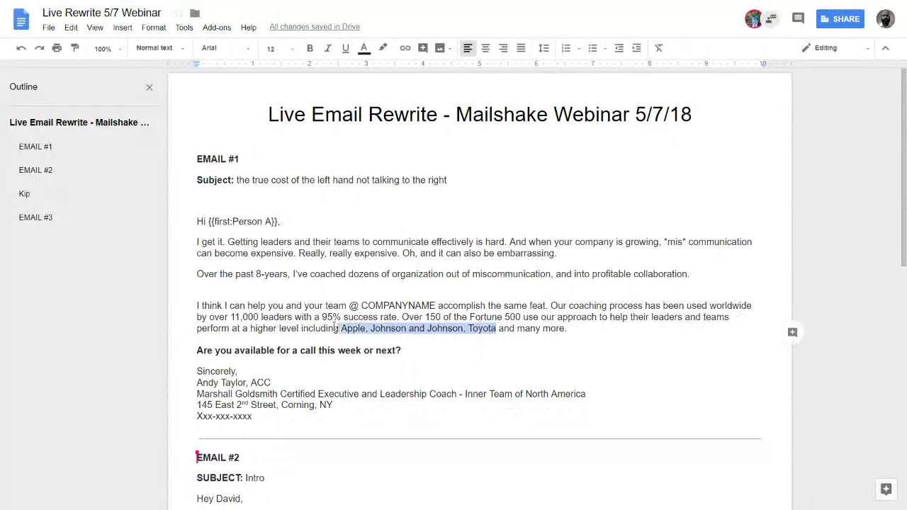
pyautogui.click(578, 328)
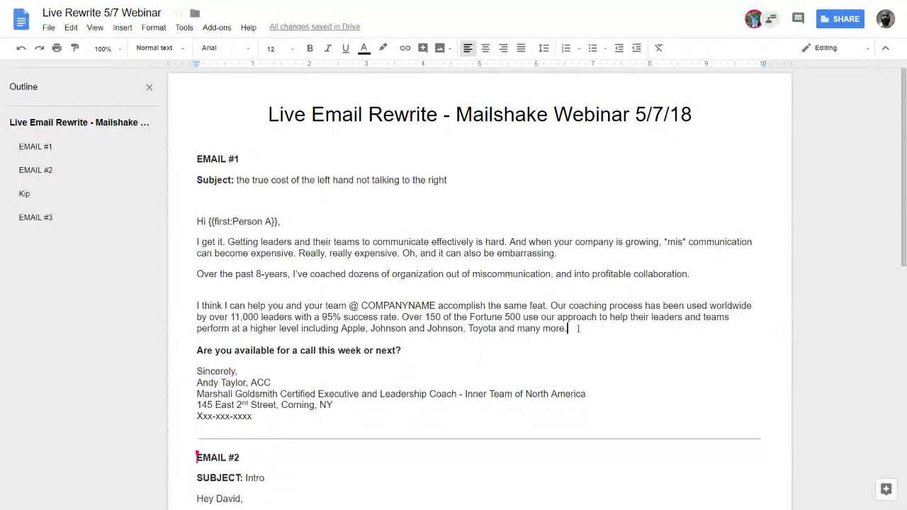
pyautogui.click(496, 328)
pyautogui.moveTo(496, 328); pyautogui.dragTo(342, 329)
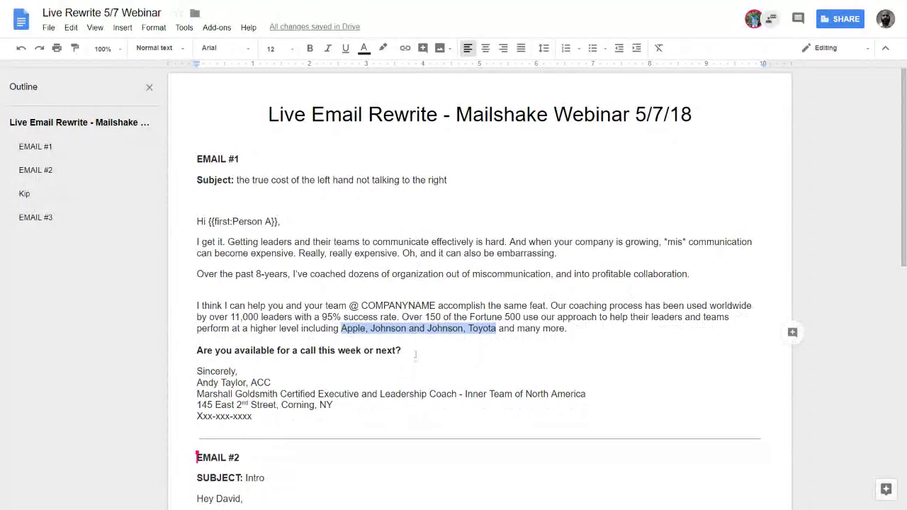
# Scroll past the end of Email #1 toward Email #2, leaving and re-entering full screen.
pyautogui.click(415, 354)
pyautogui.scroll(-1, 415, 354)
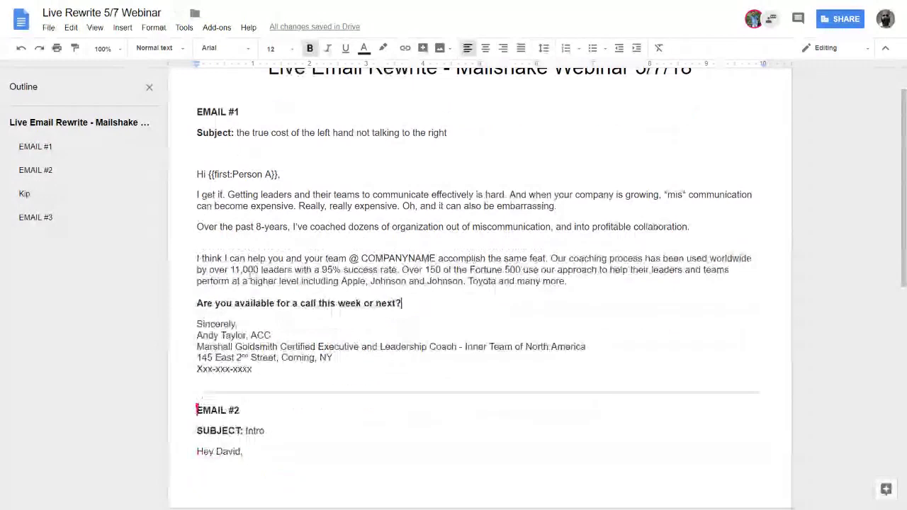
pyautogui.press('F11')
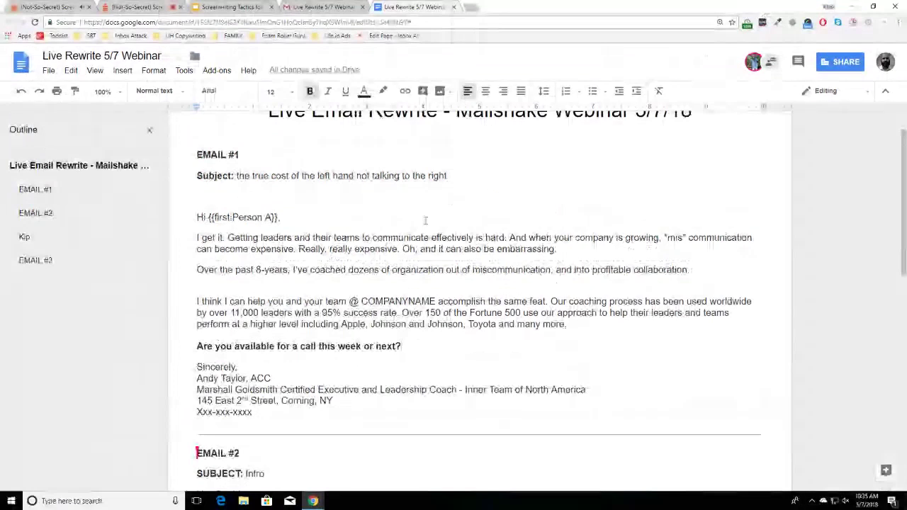
pyautogui.scroll(-2, 425, 220)
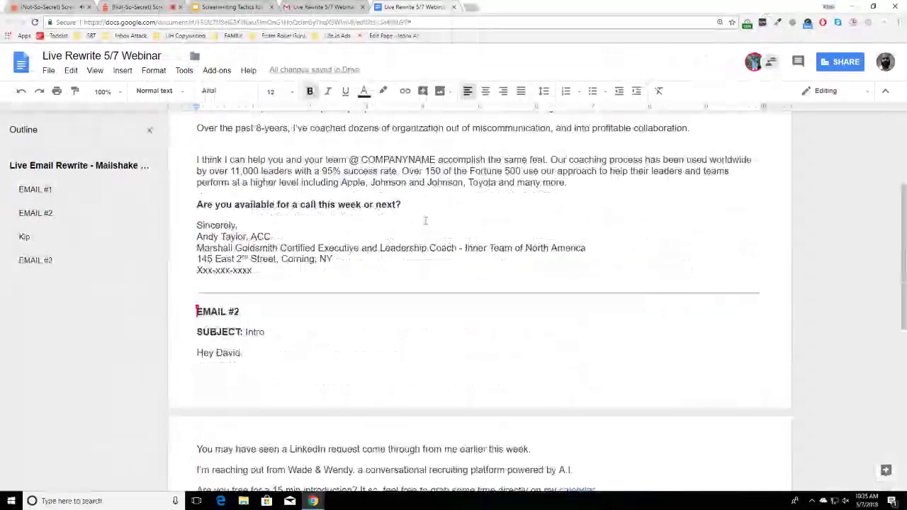
pyautogui.scroll(-2, 425, 220)
pyautogui.press('F11')
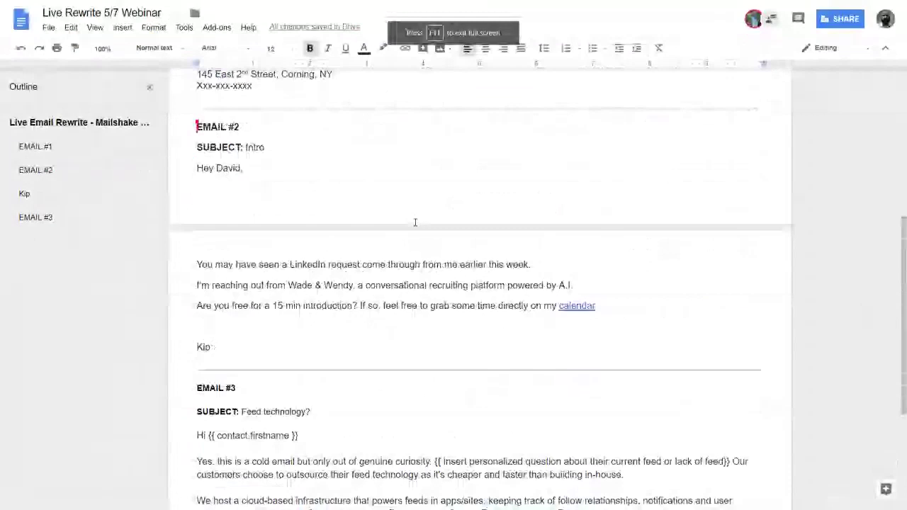
pyautogui.scroll(-1, 658, 387)
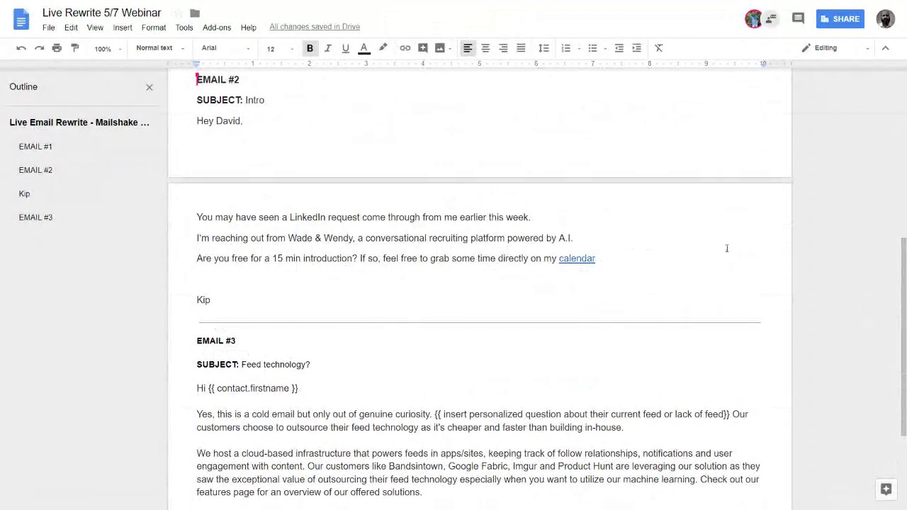
pyautogui.moveTo(579, 238); pyautogui.dragTo(356, 238)
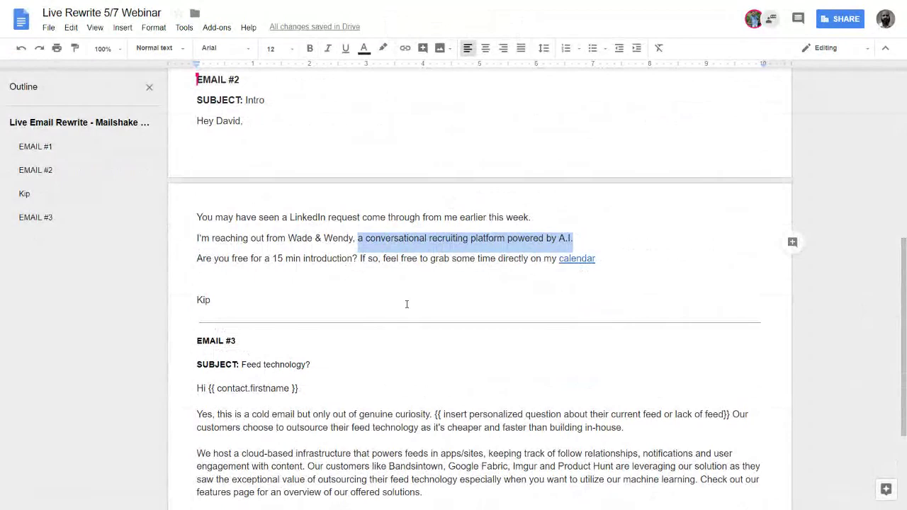
pyautogui.click(577, 238)
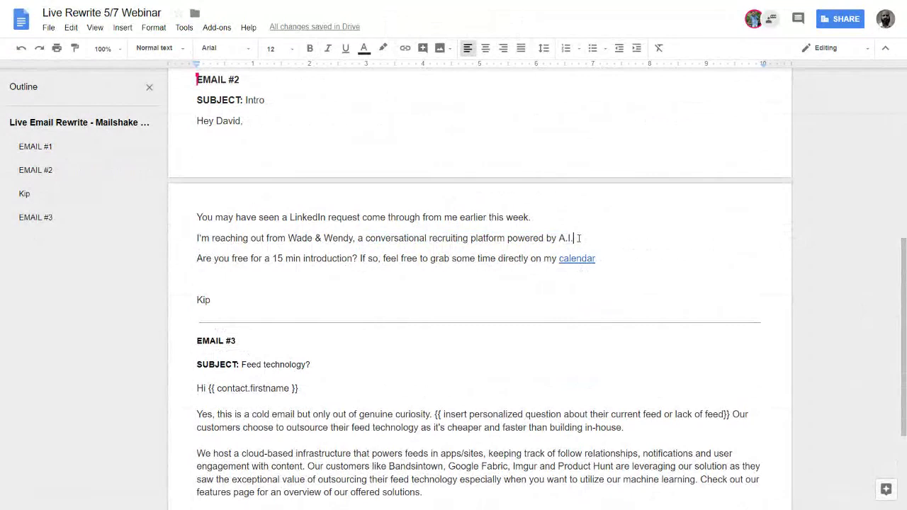
pyautogui.moveTo(578, 238); pyautogui.dragTo(366, 238)
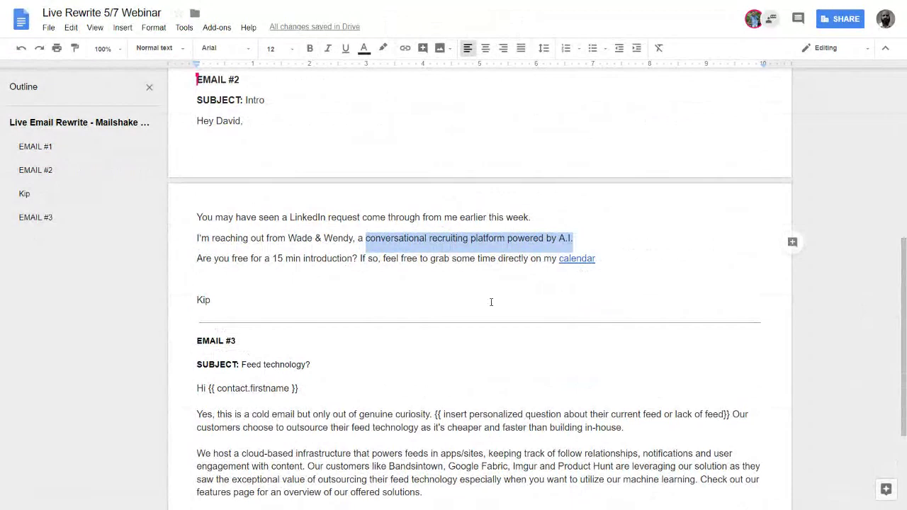
pyautogui.press('Left')
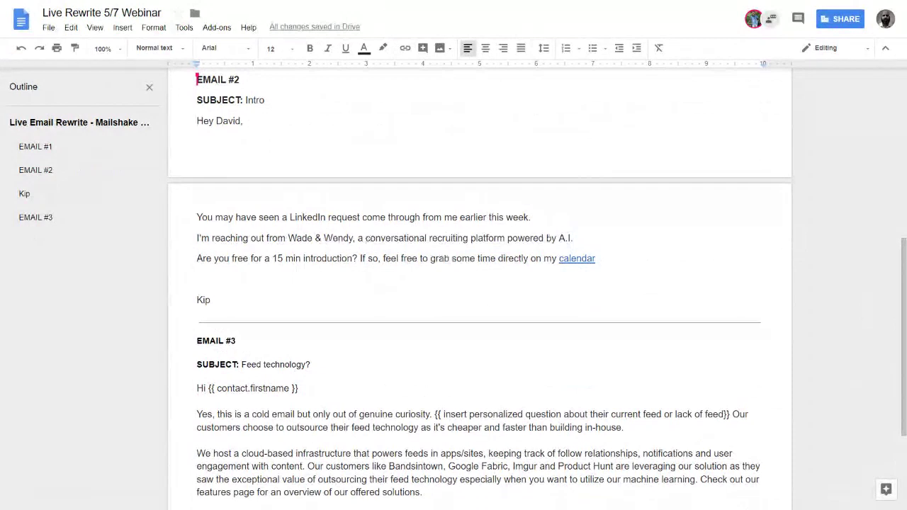
pyautogui.moveTo(575, 238); pyautogui.dragTo(376, 239)
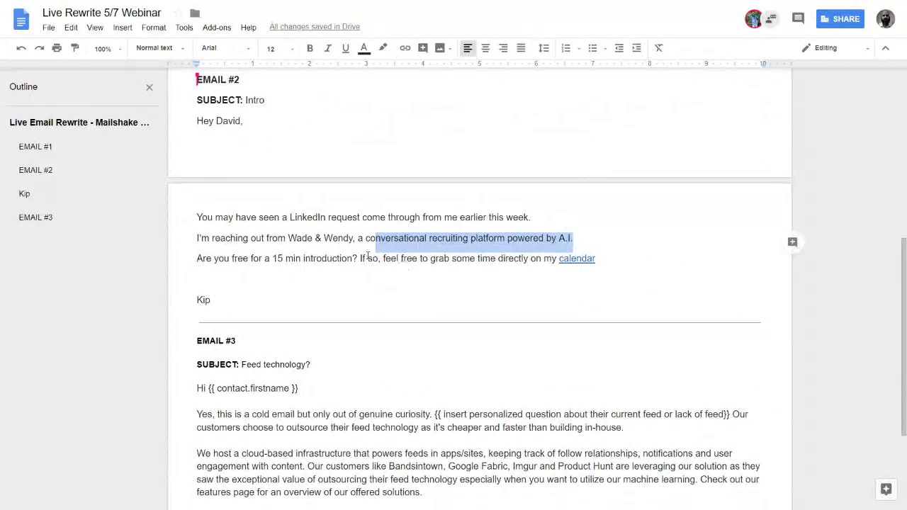
pyautogui.click(383, 253)
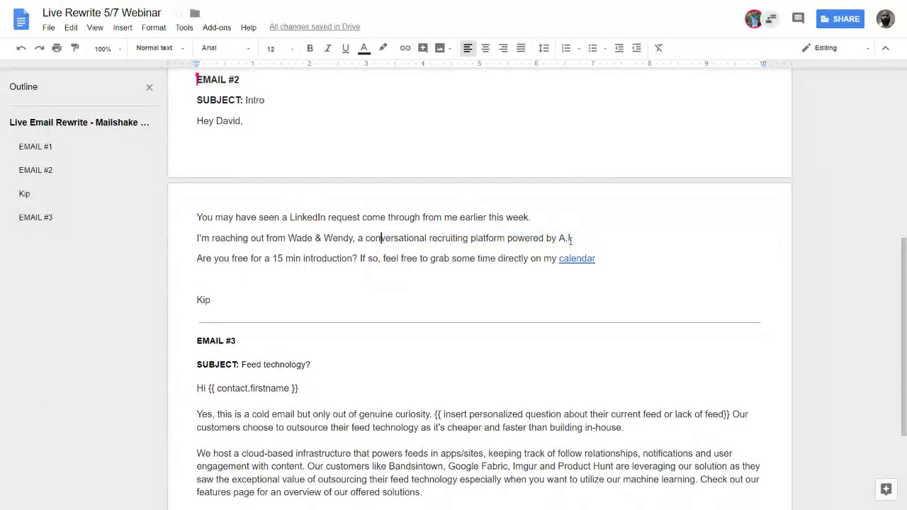
# Insert an empty line at the start of Email #2's body, above 'You may have seen a LinkedIn request'.
pyautogui.moveTo(573, 239); pyautogui.dragTo(359, 236)
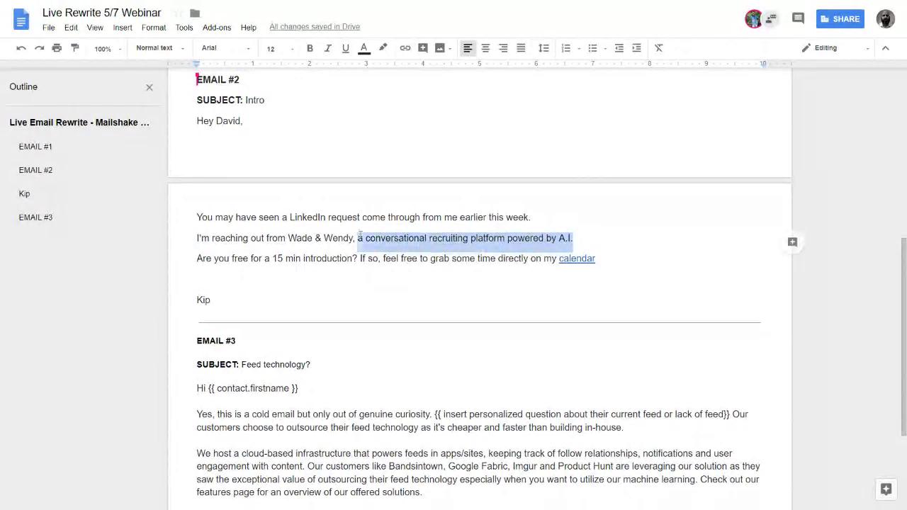
pyautogui.click(580, 239)
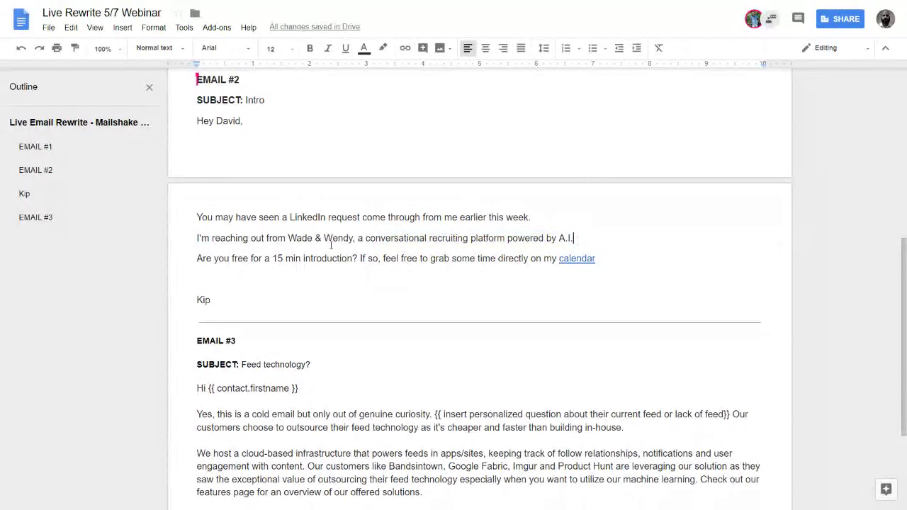
pyautogui.click(198, 217)
pyautogui.press('Return')
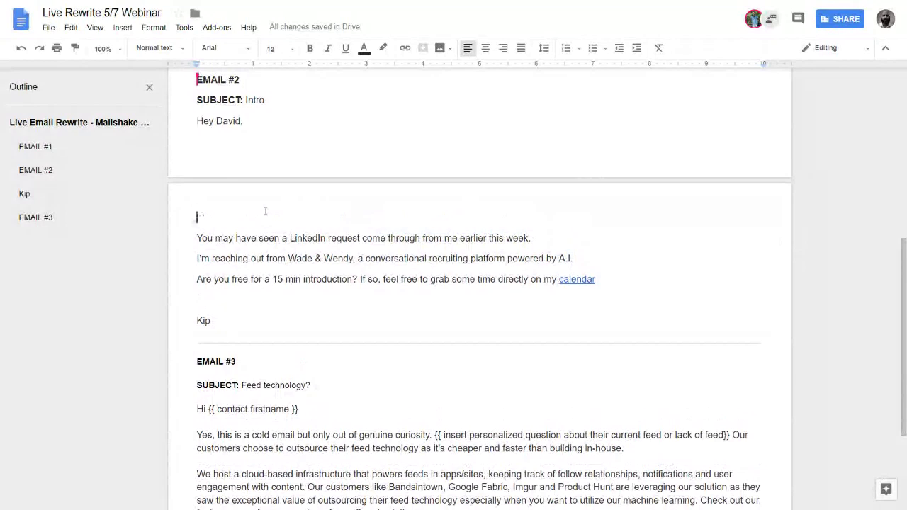
# Type 'I have a tool to 8x your recruitment efforts @ COMPANYNAME.' and select the LinkedIn sentence below.
pyautogui.write('I have a tool t')
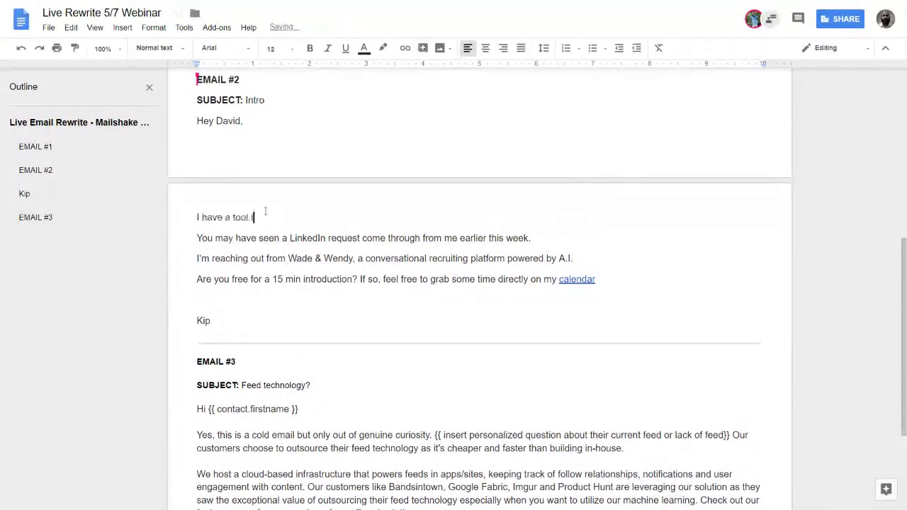
pyautogui.write('o ax your recruitm')
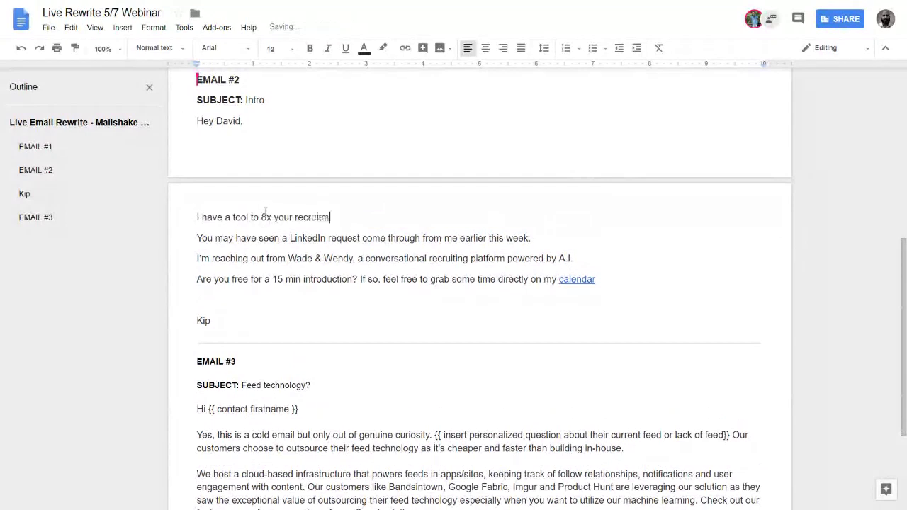
pyautogui.write('ent efforts @ COMPANYNAME.')
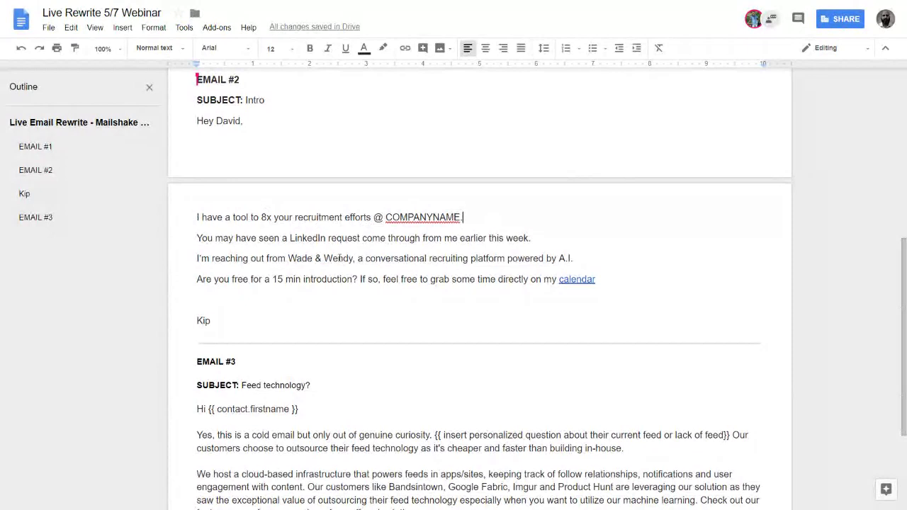
pyautogui.press('Right')
pyautogui.hotkey('shift', 'End')
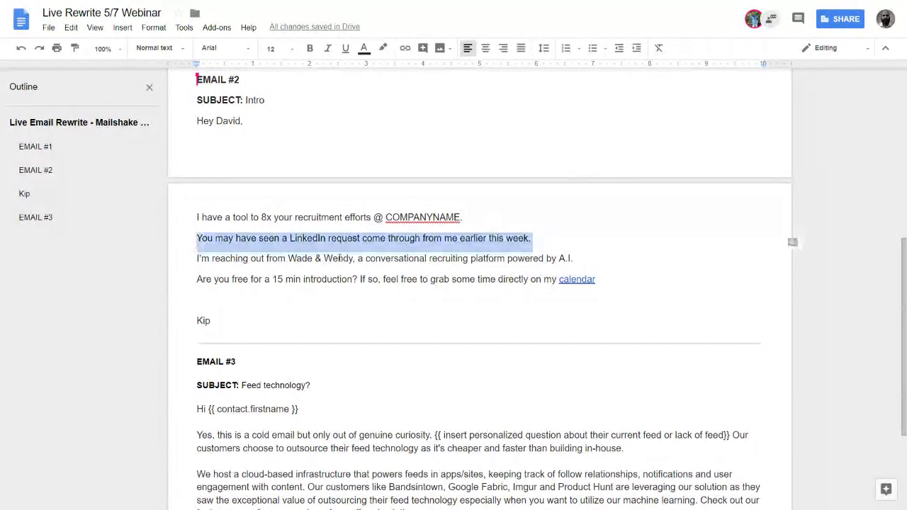
# Replace the LinkedIn sentence with 'So far, it's helped companies like ___ and ___.' after the opener.
pyautogui.press('BackSpace')
pyautogui.press('Left')
pyautogui.write("So far, it's helped companies like _______")
pyautogui.write('______ and ___')
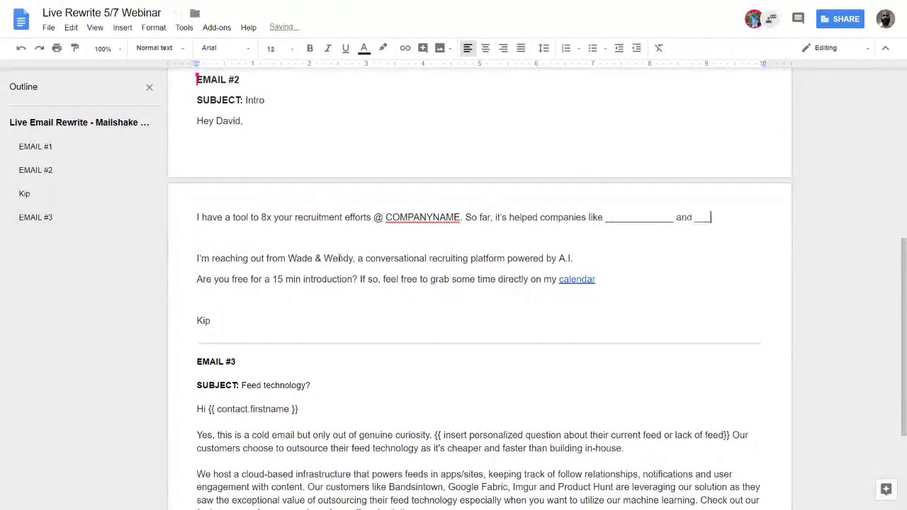
pyautogui.write('________________')
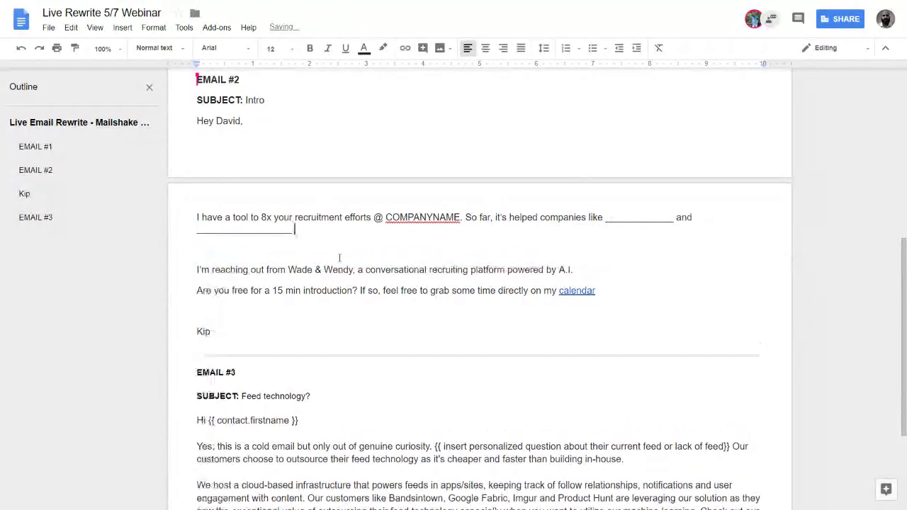
pyautogui.write('.')
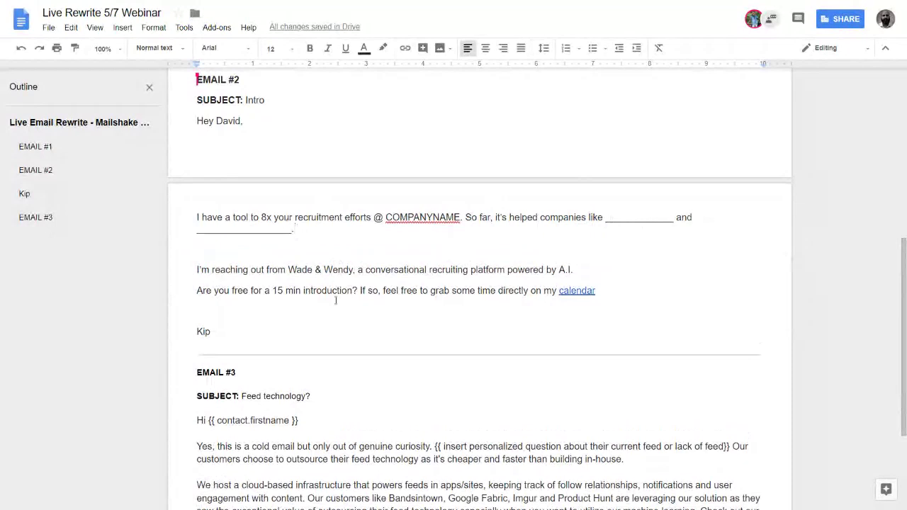
# Add a 'Wade & Wendy' company line beneath the sign-off name.
pyautogui.moveTo(352, 272); pyautogui.dragTo(288, 272)
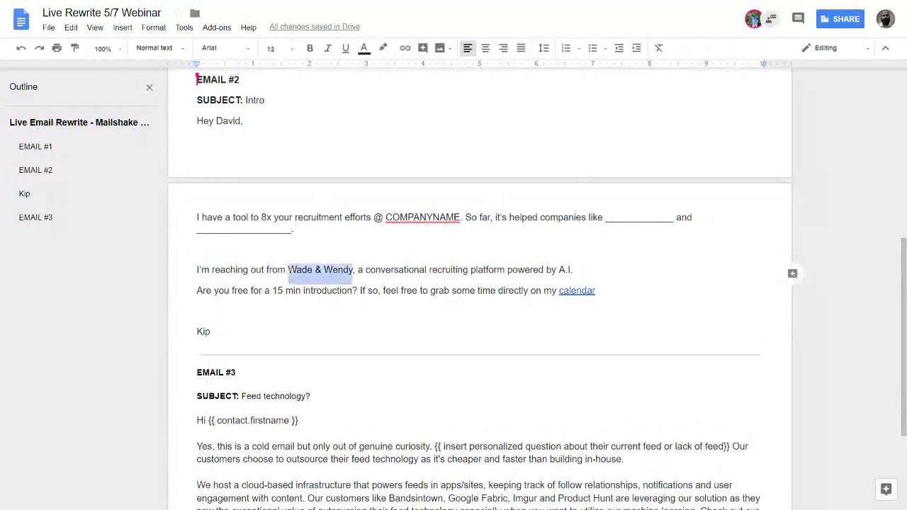
pyautogui.click(229, 330)
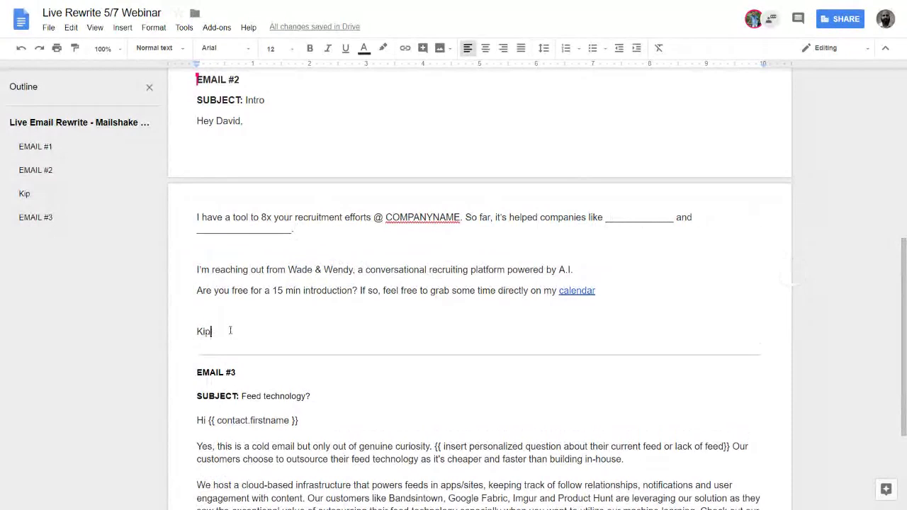
pyautogui.press('Return')
pyautogui.write('Wade & Wendy')
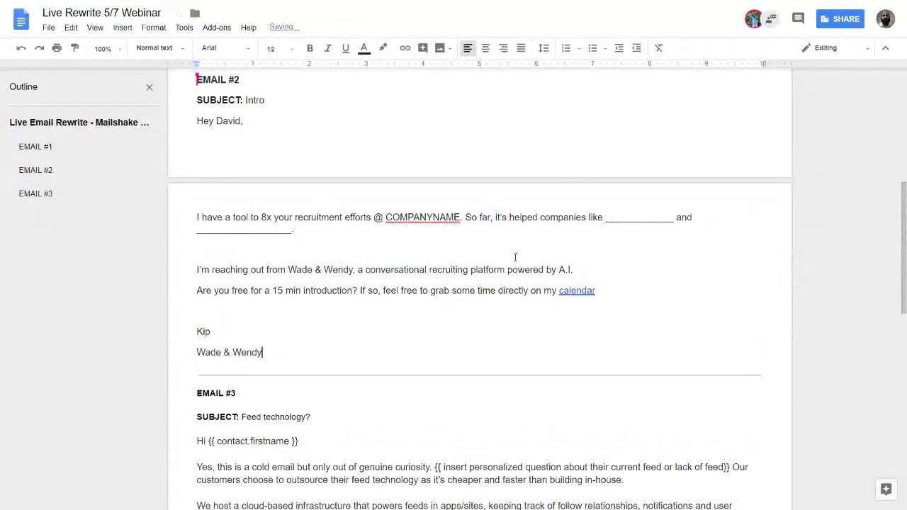
pyautogui.click(445, 250)
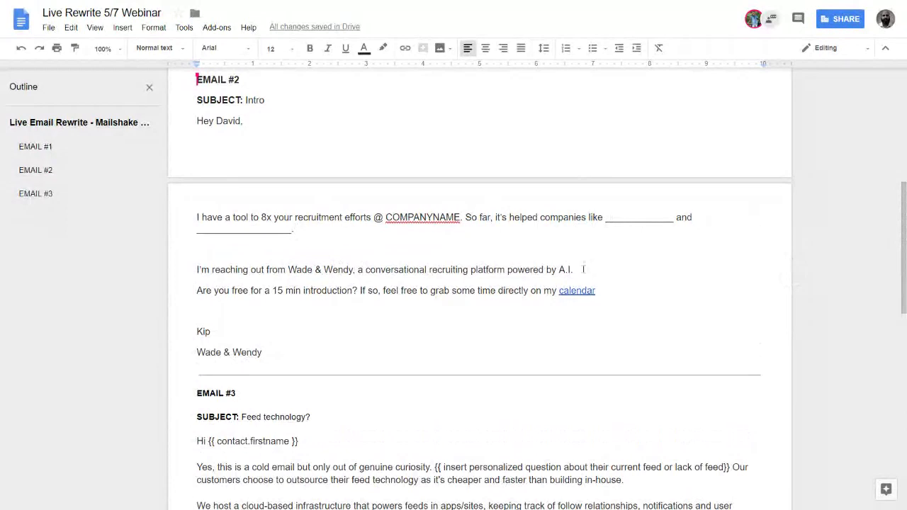
# Replace 'I'm reaching out from Wade & Wendy, a' with 'After struggling with inconsistent recruitment for years, I partnered with… geniuses… to create a'.
pyautogui.doubleClick(359, 270)
pyautogui.moveTo(361, 270); pyautogui.dragTo(202, 271)
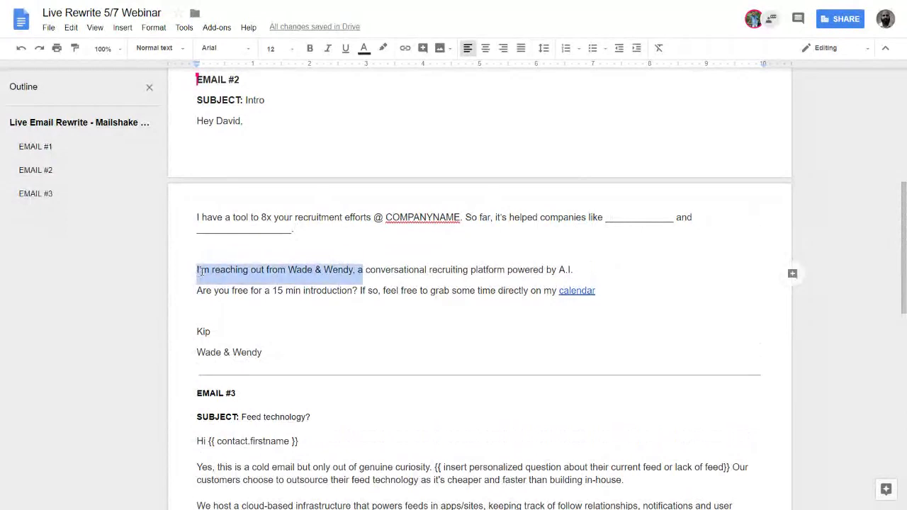
pyautogui.press('BackSpace')
pyautogui.press('BackSpace')
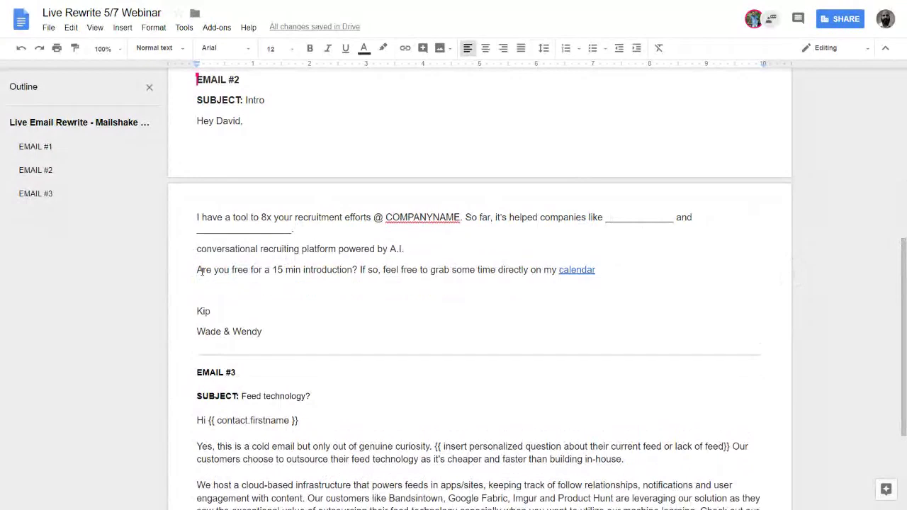
pyautogui.write('AI')
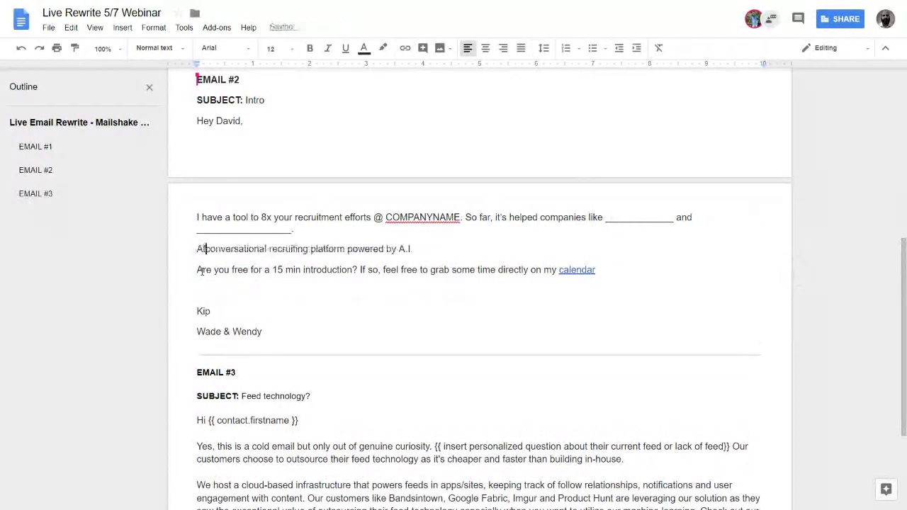
pyautogui.write('fter st')
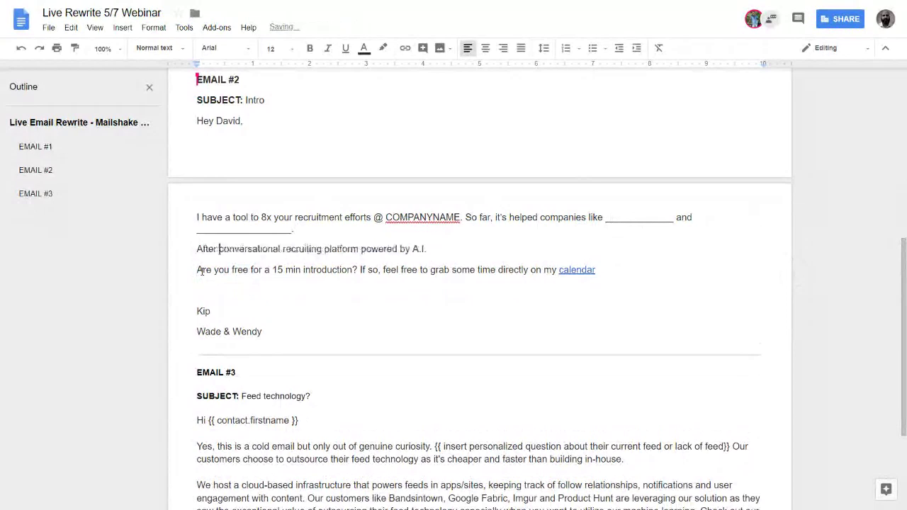
pyautogui.write('ruggling w')
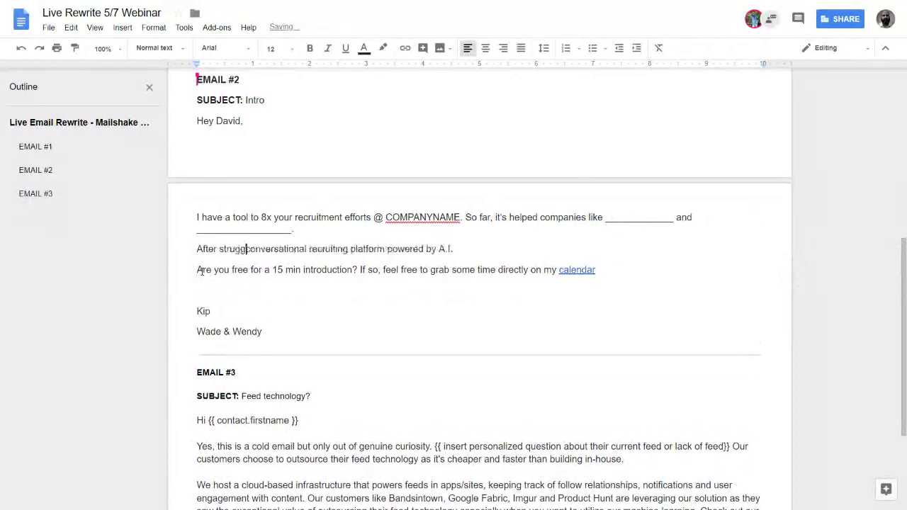
pyautogui.write('ith inconsis')
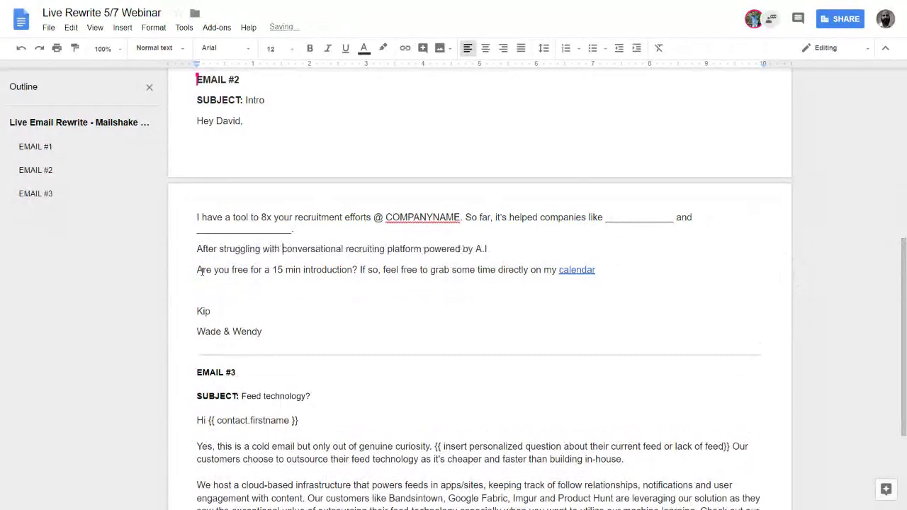
pyautogui.write('tent ')
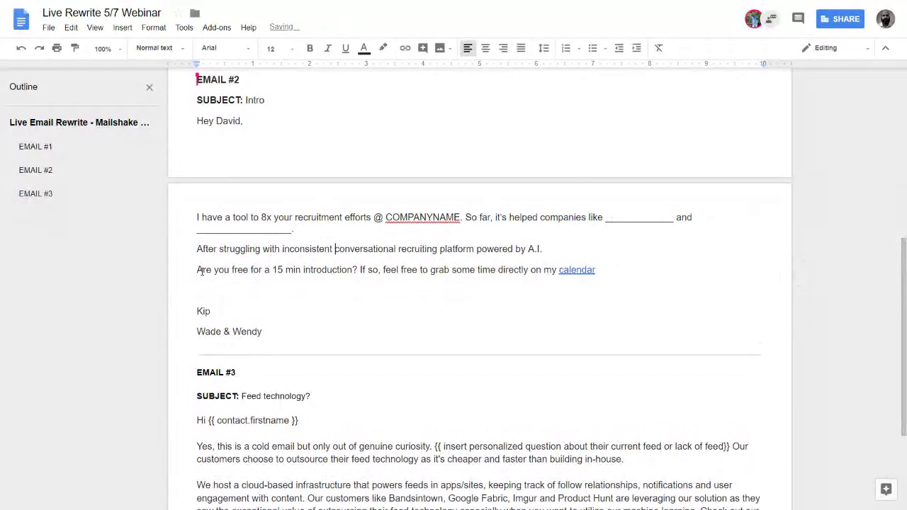
pyautogui.write('rec')
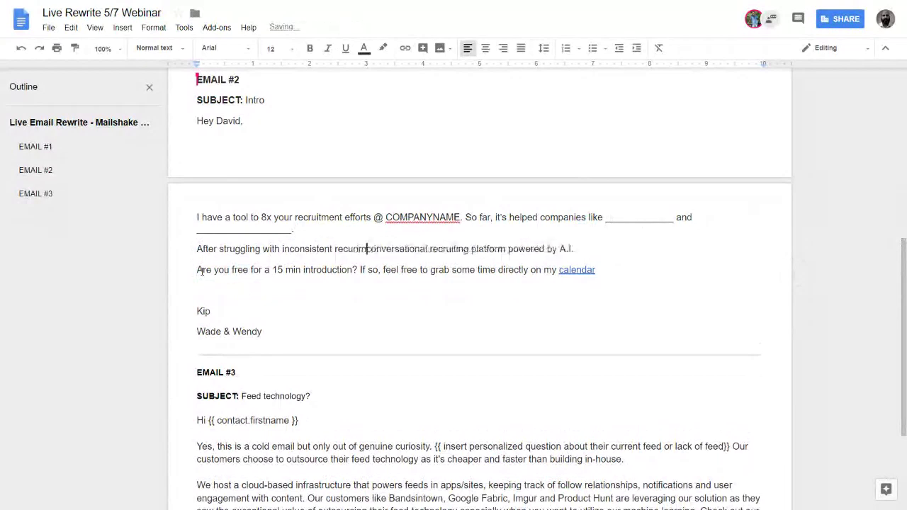
pyautogui.write('ru')
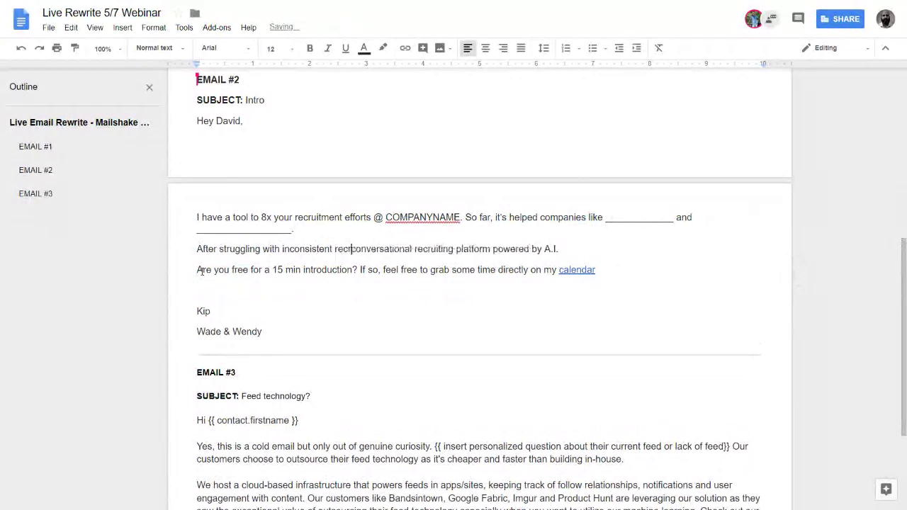
pyautogui.write('itment')
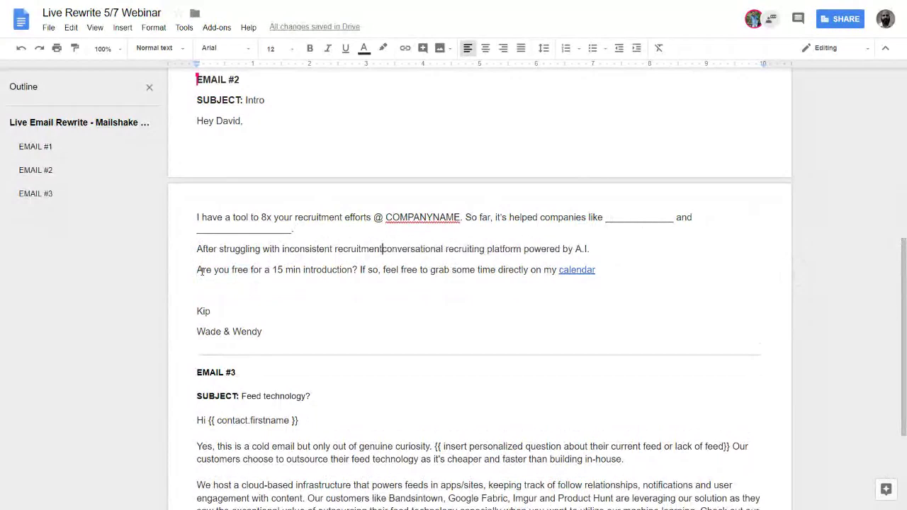
pyautogui.write(' for years')
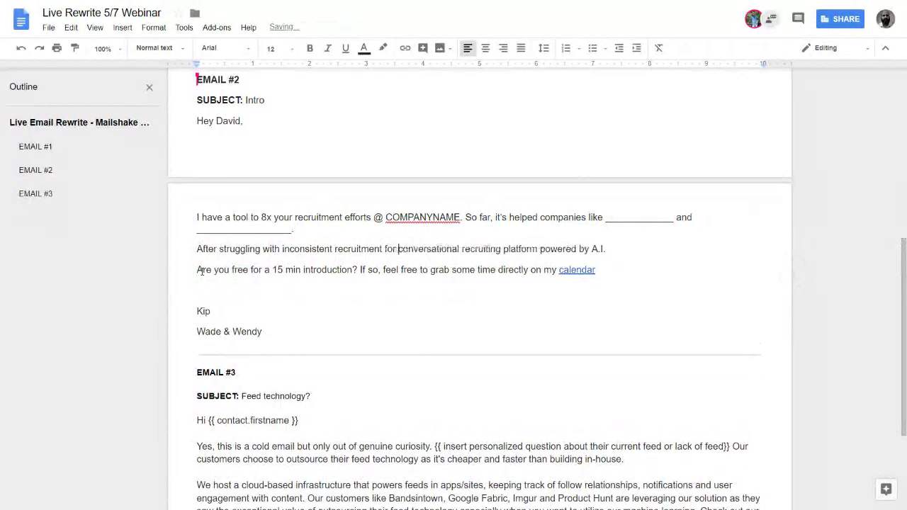
pyautogui.write(', I')
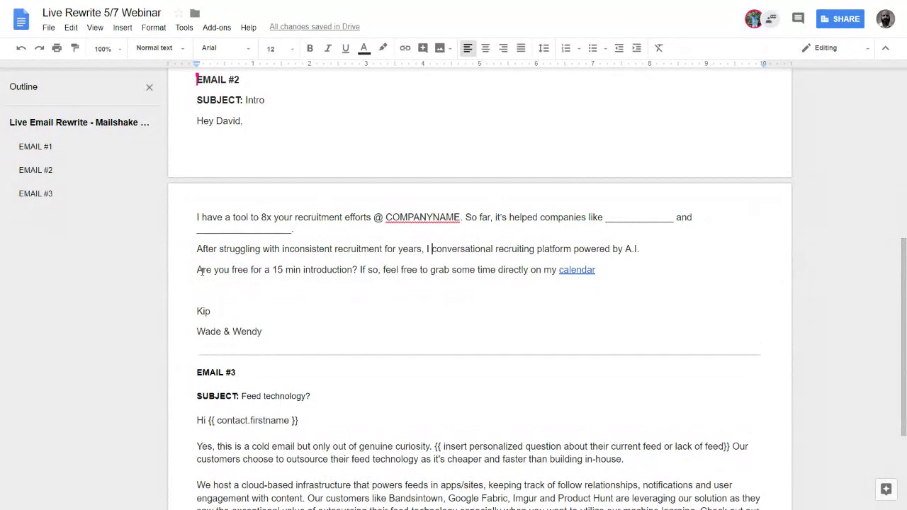
pyautogui.write('partnered')
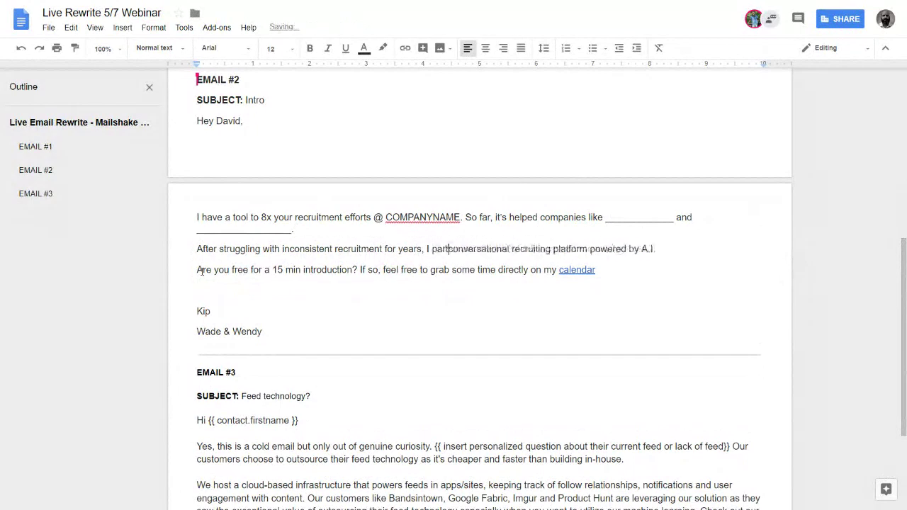
pyautogui.write(' w')
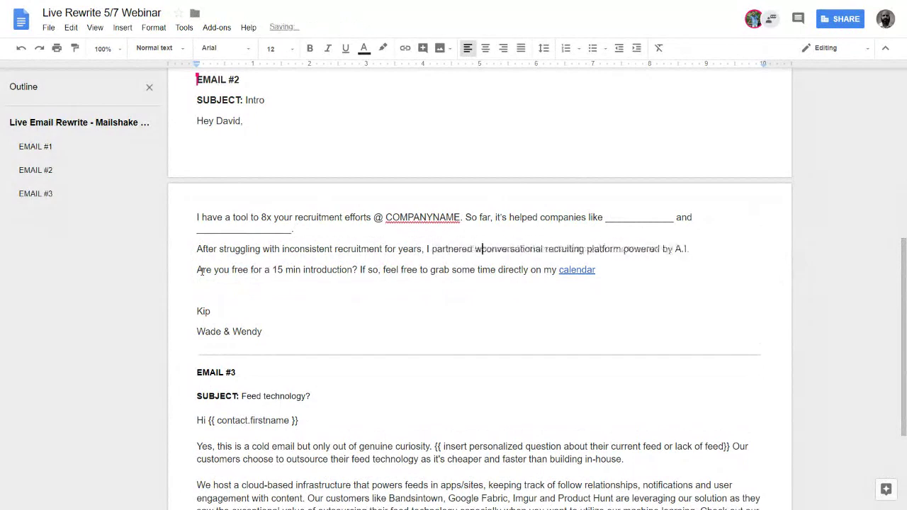
pyautogui.write('ith some of the smartest ')
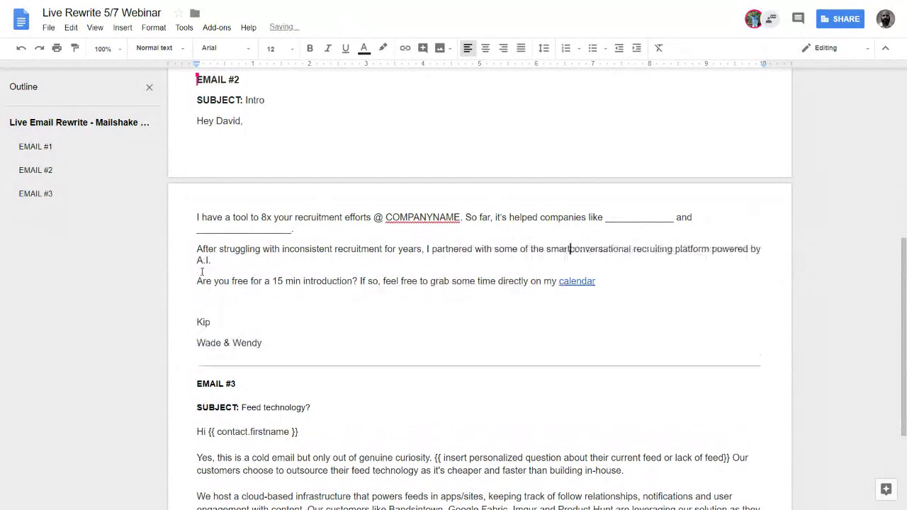
pyautogui.write('algor')
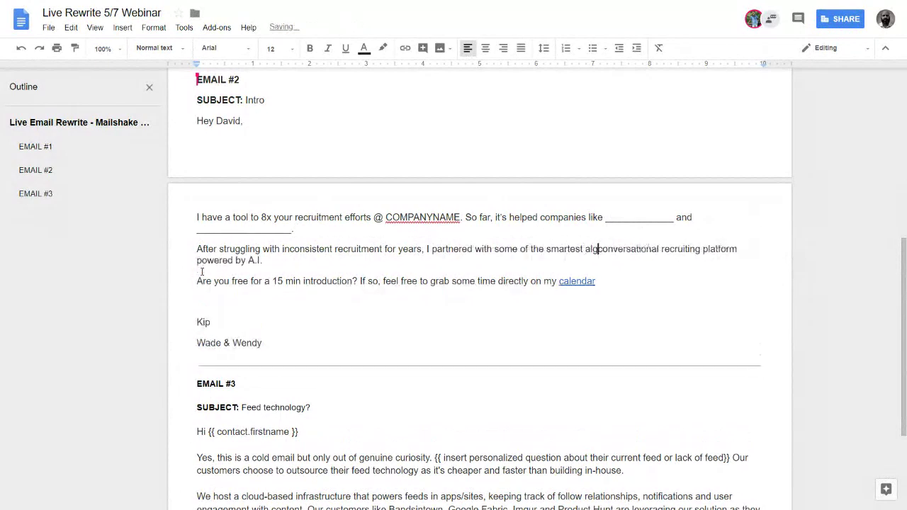
pyautogui.write('ithm')
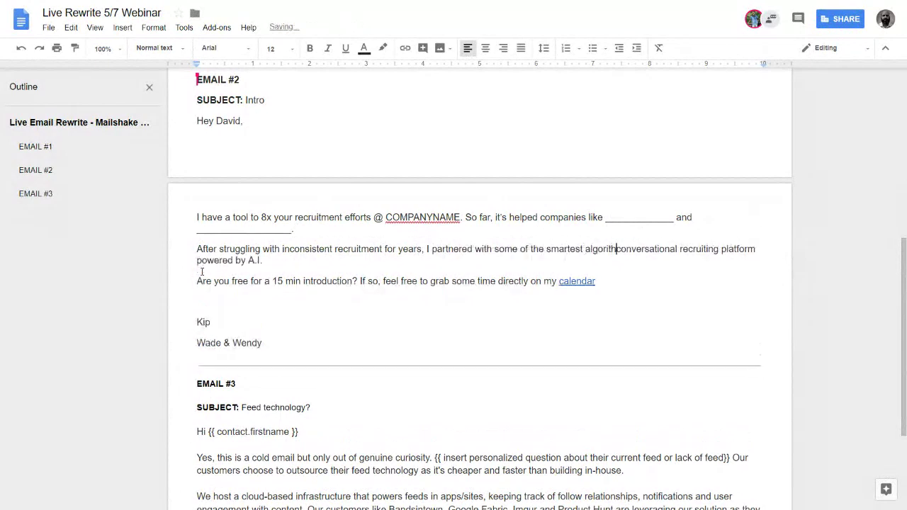
pyautogui.write(' generati')
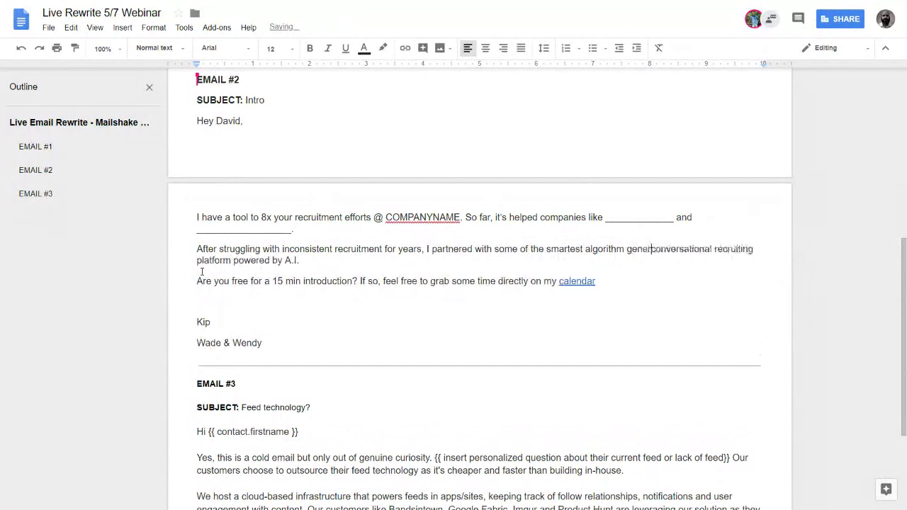
pyautogui.write('ng genu')
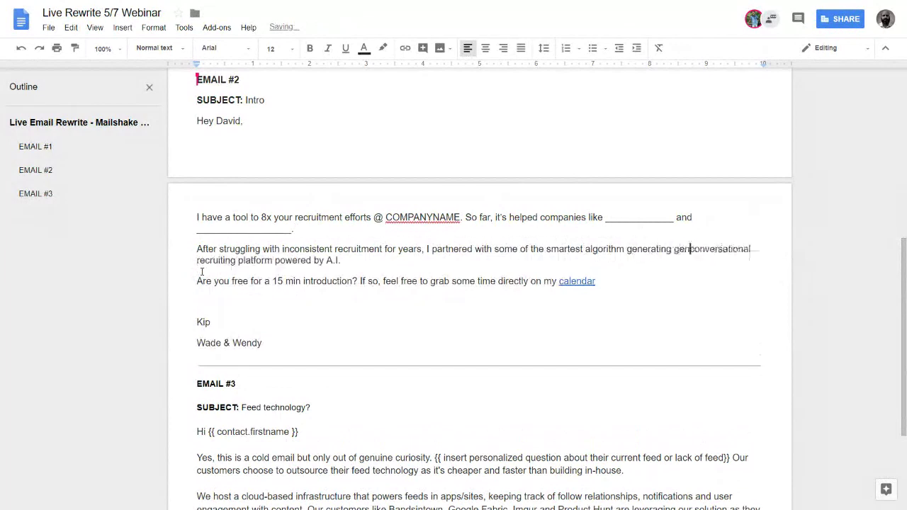
pyautogui.press('BackSpace')
pyautogui.write('iuse')
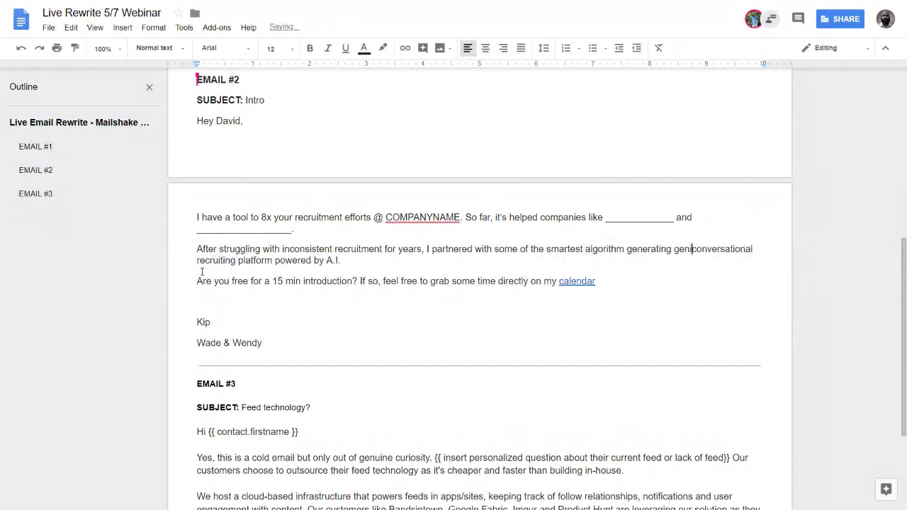
pyautogui.write('s I could find')
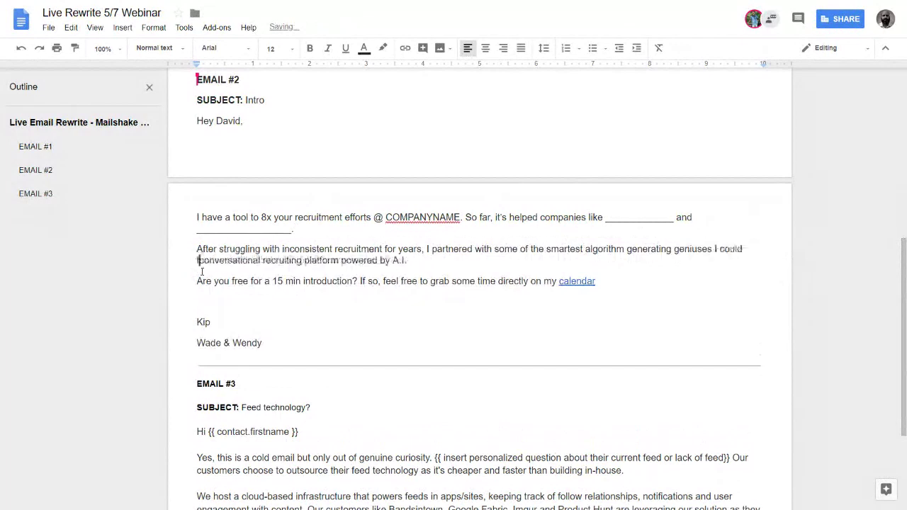
pyautogui.write(' to create a')
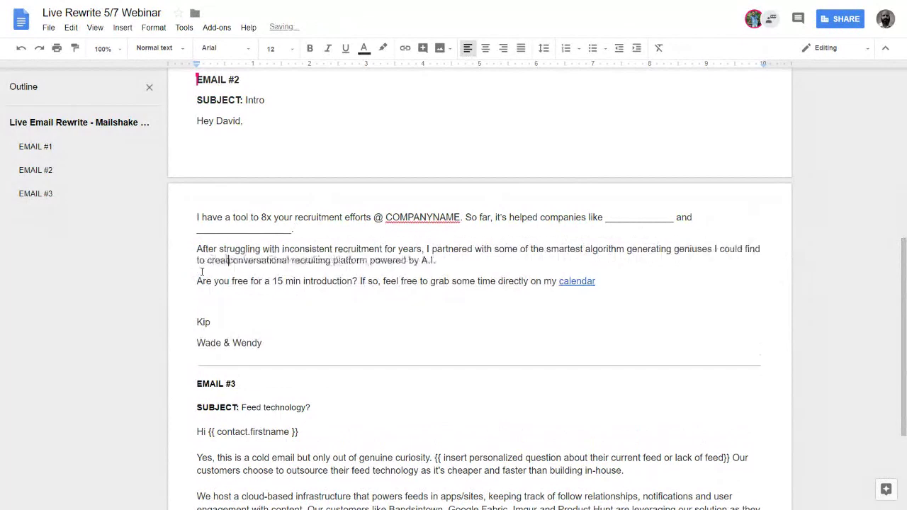
# Italicise 'conversational' in 'create a conversational recruiting platform powered by A.I.'.
pyautogui.hotkey('shift', 'Right')
pyautogui.hotkey('shift', 'Right')
pyautogui.hotkey('shift', 'Right')
pyautogui.hotkey('shift', 'Right')
pyautogui.hotkey('shift', 'Right')
pyautogui.hotkey('shift', 'Right')
pyautogui.hotkey('shift', 'Right')
pyautogui.hotkey('shift', 'Right')
pyautogui.hotkey('shift', 'Right')
pyautogui.hotkey('shift', 'Right')
pyautogui.hotkey('shift', 'Right')
pyautogui.hotkey('shift', 'Right')
pyautogui.hotkey('shift', 'Right')
pyautogui.hotkey('shift', 'Right')
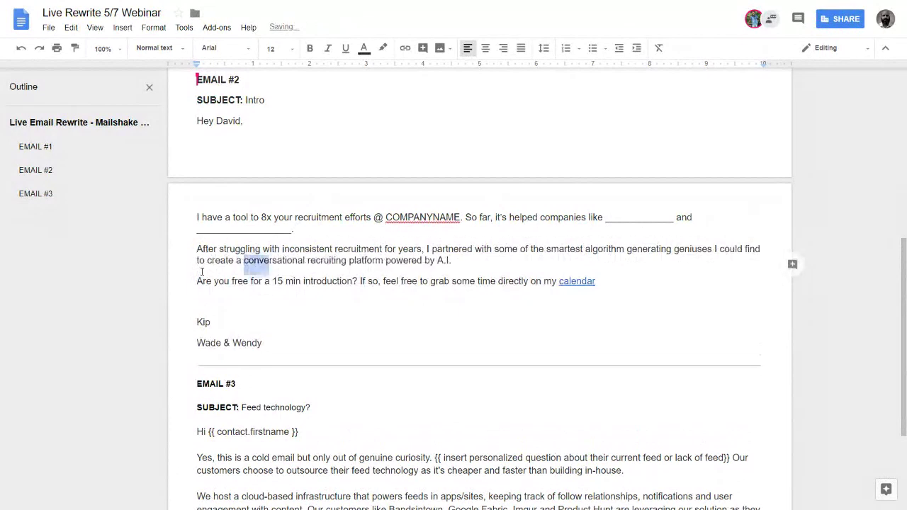
pyautogui.hotkey('ctrl', 'i')
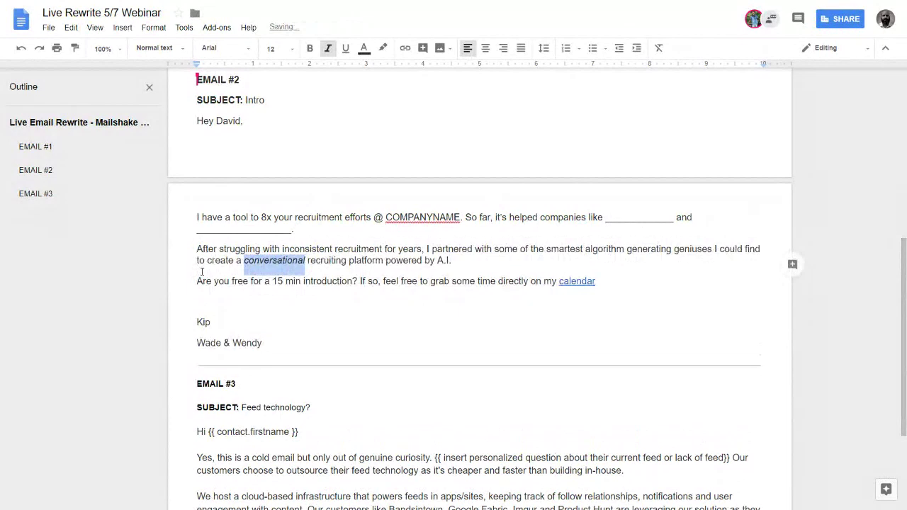
pyautogui.click(316, 261)
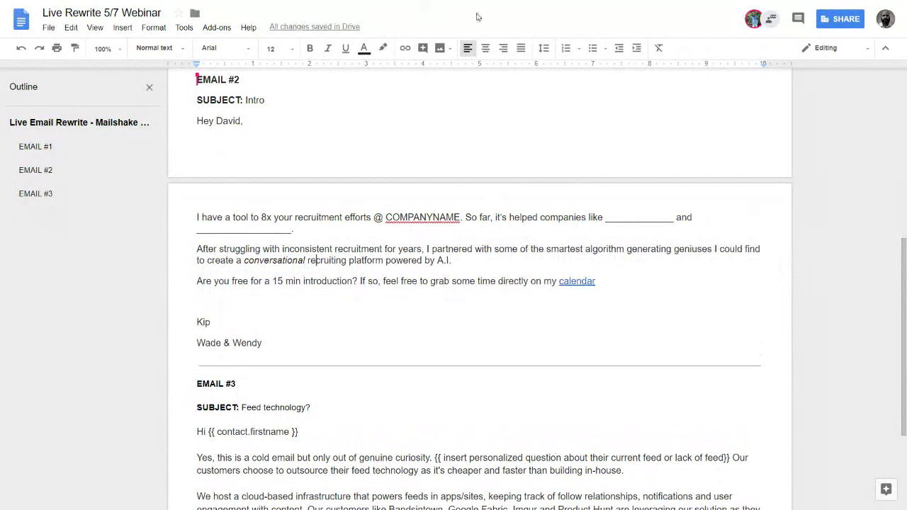
pyautogui.moveTo(356, 281); pyautogui.dragTo(193, 284)
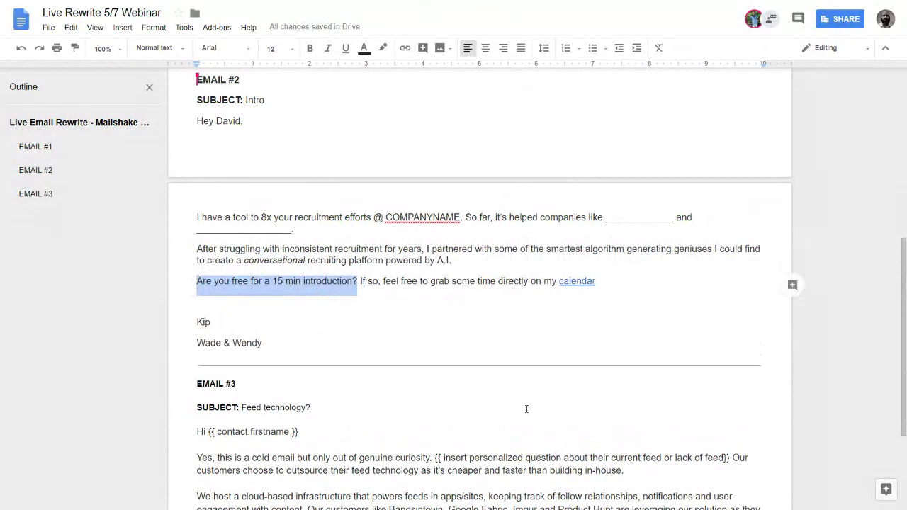
pyautogui.click(266, 282)
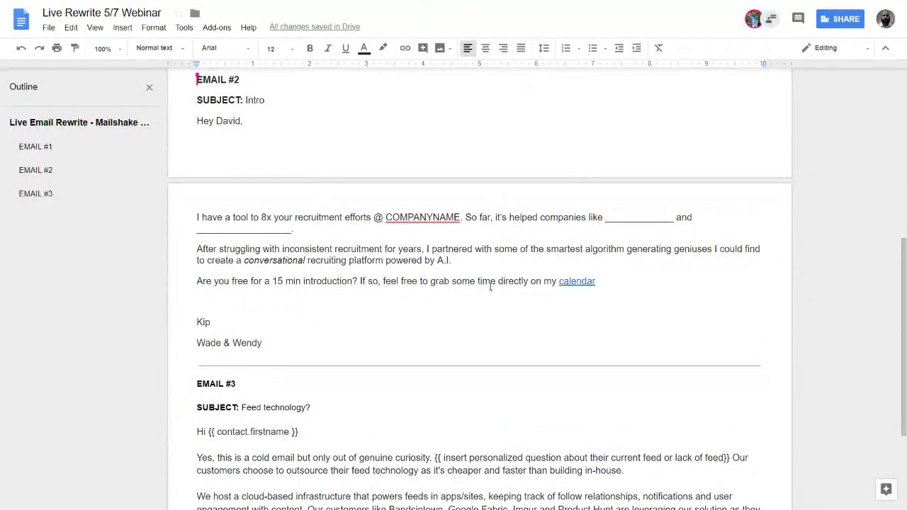
pyautogui.click(607, 284)
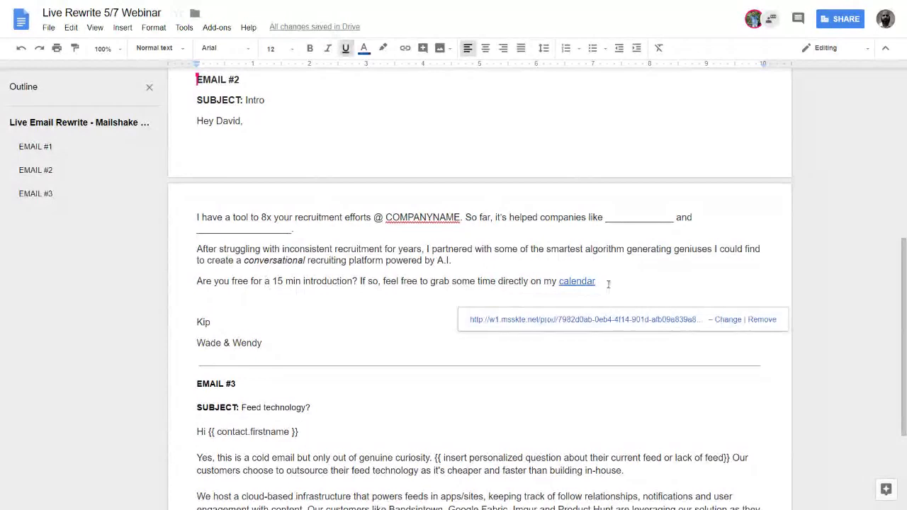
pyautogui.click(292, 231)
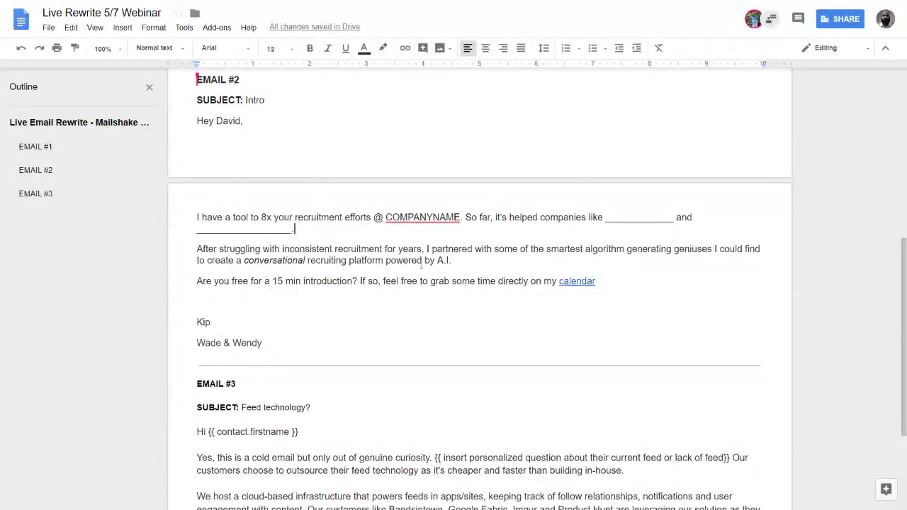
# After 'powered by A.I.', add 'Now that we've perfected it internally, we've packaged it up… so other companies' benefit.
pyautogui.click(453, 261)
pyautogui.write('Now tha')
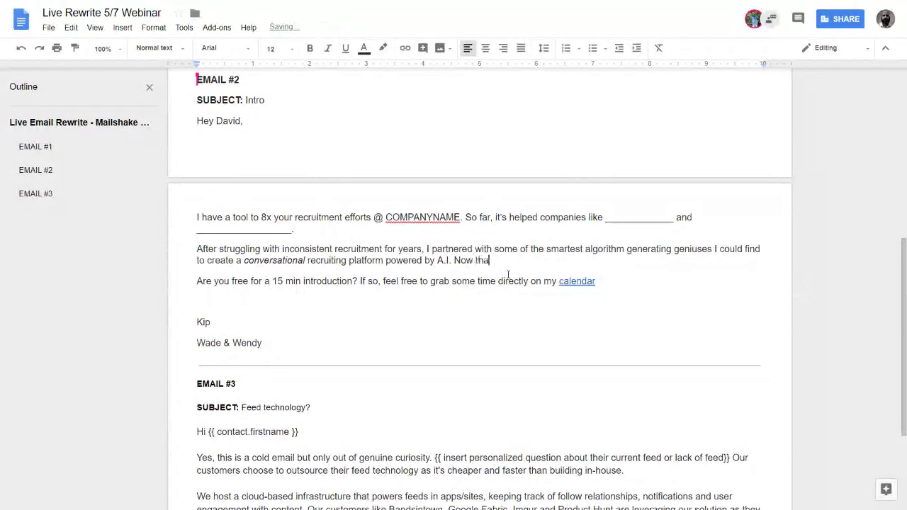
pyautogui.write("t we've perfected it i")
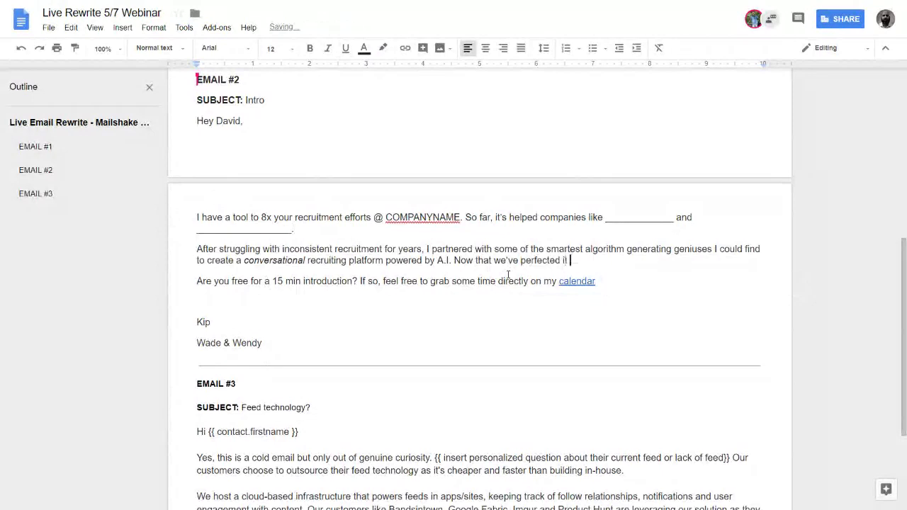
pyautogui.write("nternally, we've packaged ")
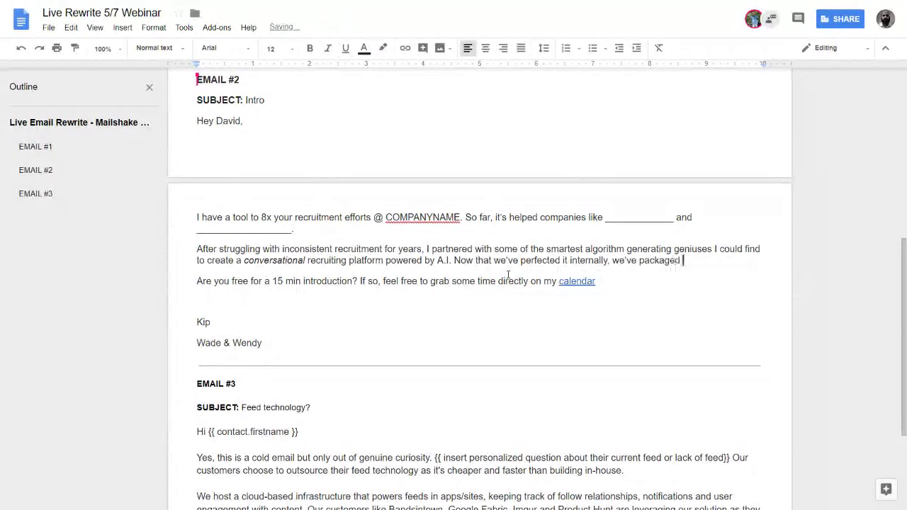
pyautogui.write('it up in a adaptible platform so ')
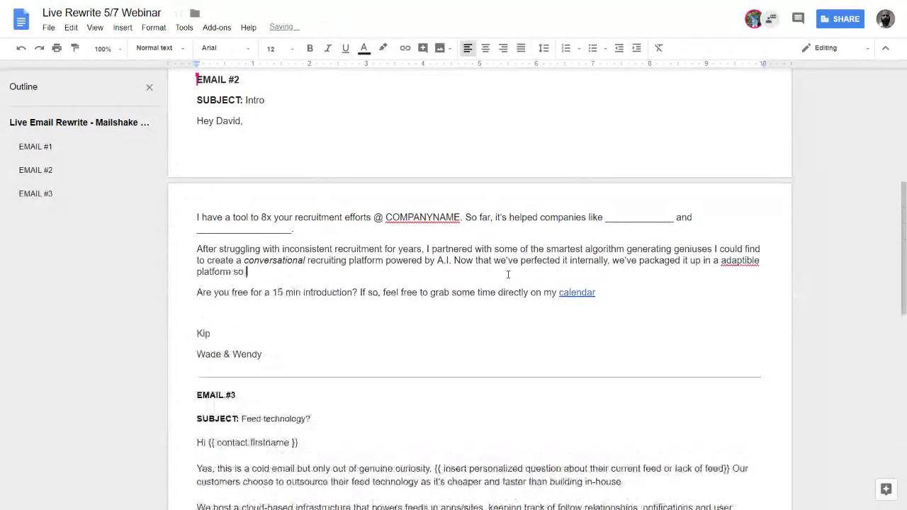
pyautogui.write('other companies can ')
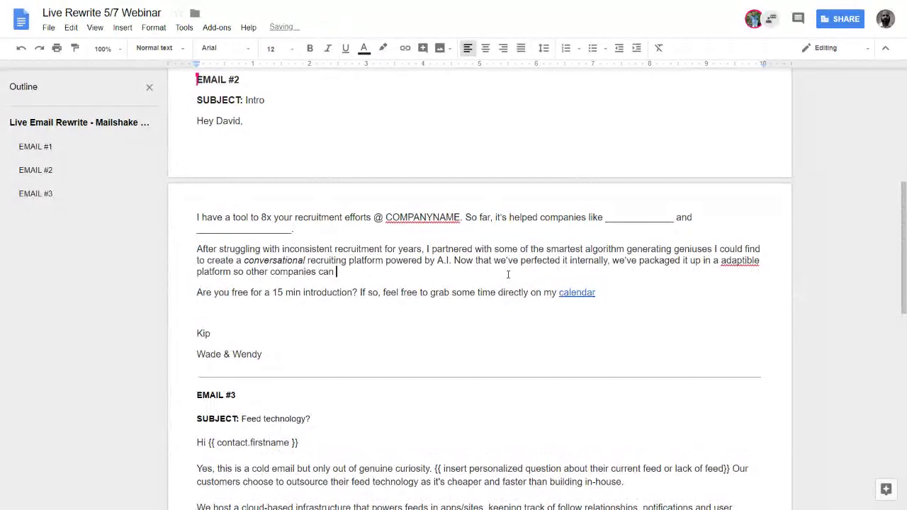
pyautogui.write('get the same benefits.')
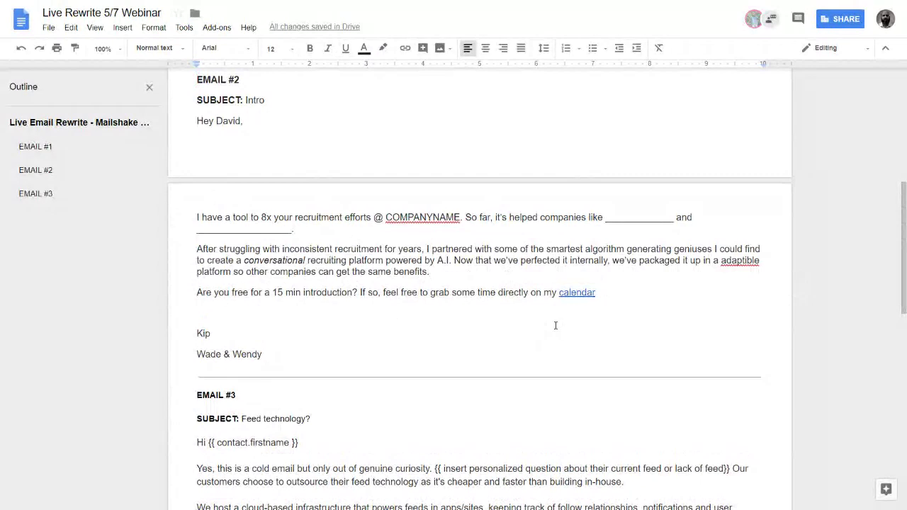
# Bold 'cheaper and faster than building in-house.' in Email #3.
pyautogui.scroll(-4, 507, 329)
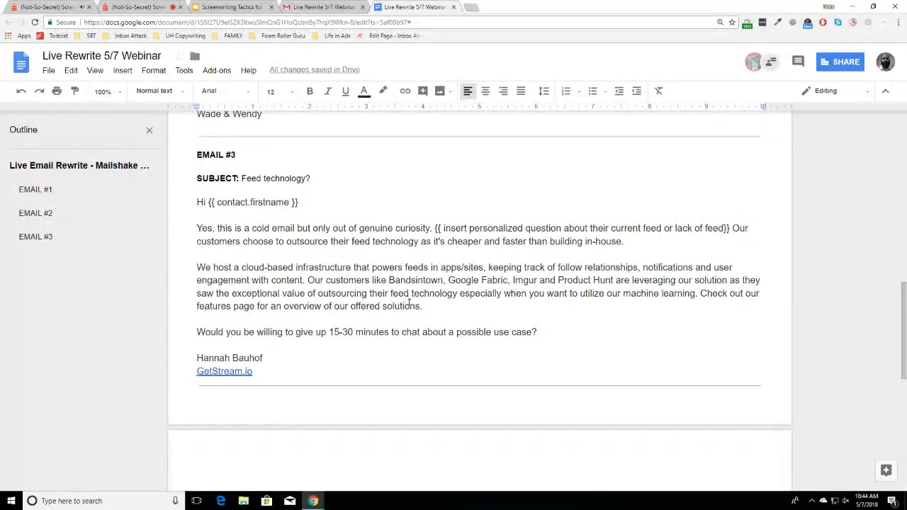
pyautogui.moveTo(624, 242); pyautogui.dragTo(448, 243)
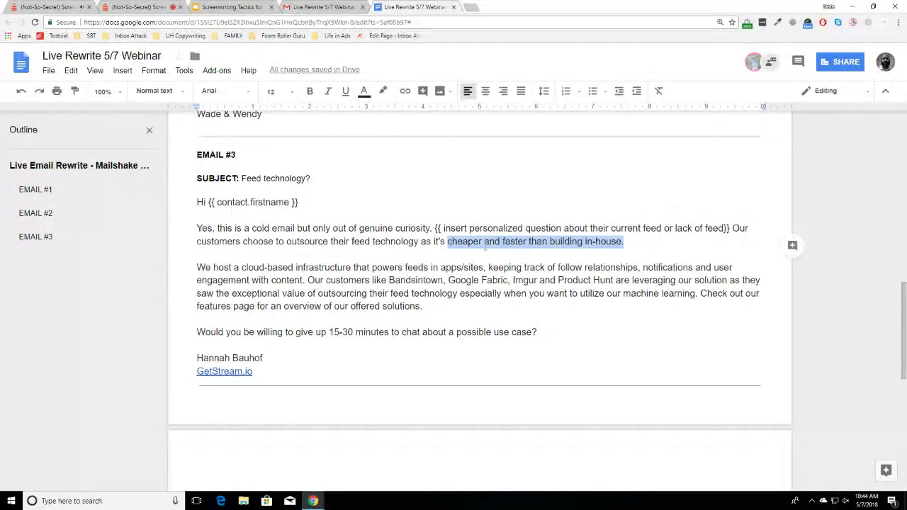
pyautogui.click(309, 90)
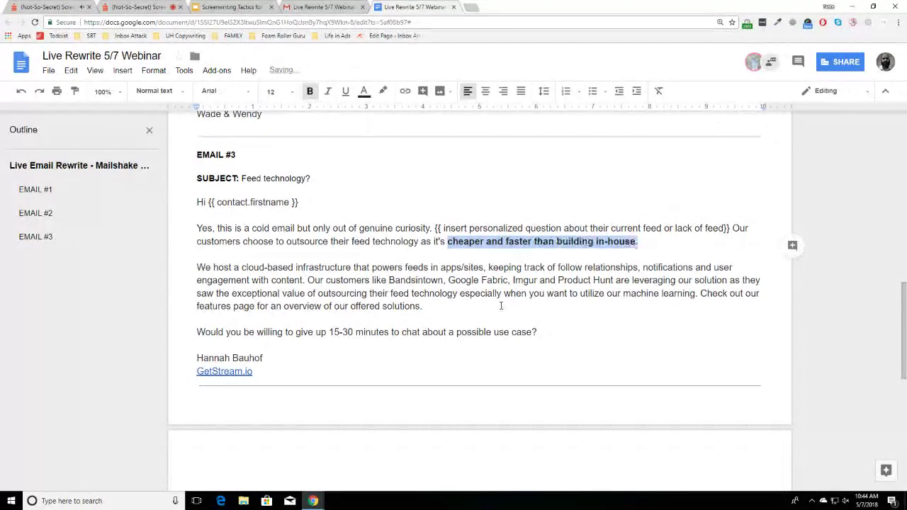
pyautogui.click(500, 305)
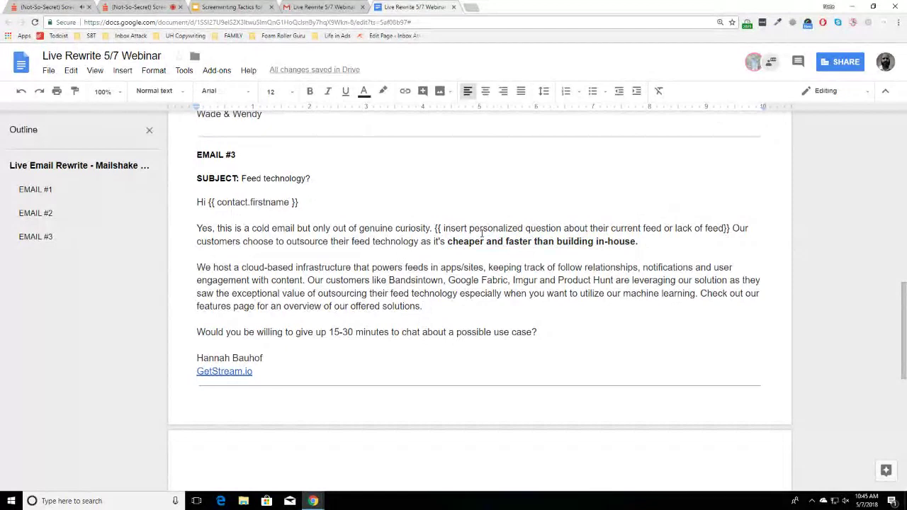
pyautogui.click(533, 241)
pyautogui.click(639, 242)
pyautogui.press('BackSpace')
pyautogui.hotkey('shift', 'Left')
pyautogui.hotkey('shift', 'Left')
pyautogui.hotkey('shift', 'Left')
pyautogui.hotkey('shift', 'Left')
pyautogui.hotkey('shift', 'Left')
pyautogui.hotkey('shift', 'Left')
pyautogui.hotkey('shift', 'Left')
pyautogui.hotkey('shift', 'Left')
pyautogui.hotkey('shift', 'Left')
pyautogui.hotkey('shift', 'Left')
pyautogui.hotkey('shift', 'Left')
pyautogui.hotkey('shift', 'Left')
pyautogui.hotkey('shift', 'Left')
pyautogui.hotkey('shift', 'Left')
pyautogui.hotkey('shift', 'Left')
pyautogui.hotkey('shift', 'Left')
pyautogui.hotkey('shift', 'Left')
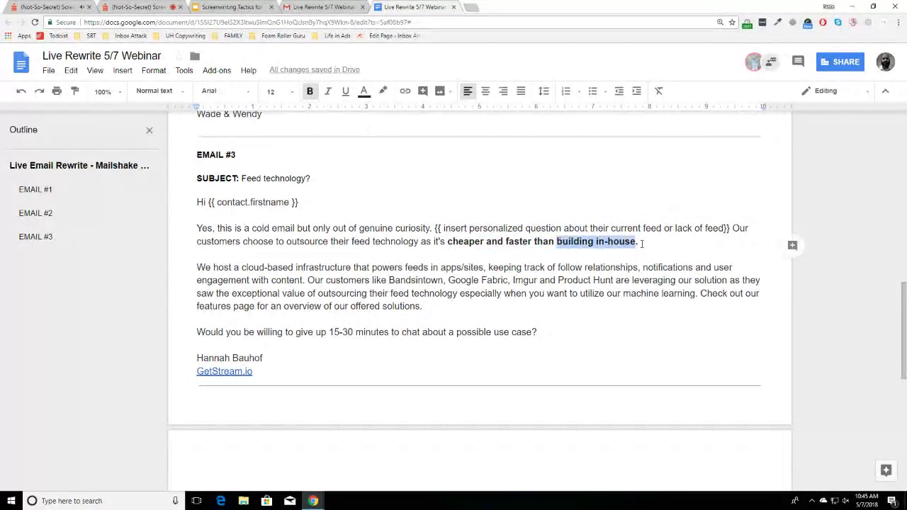
pyautogui.click(640, 243)
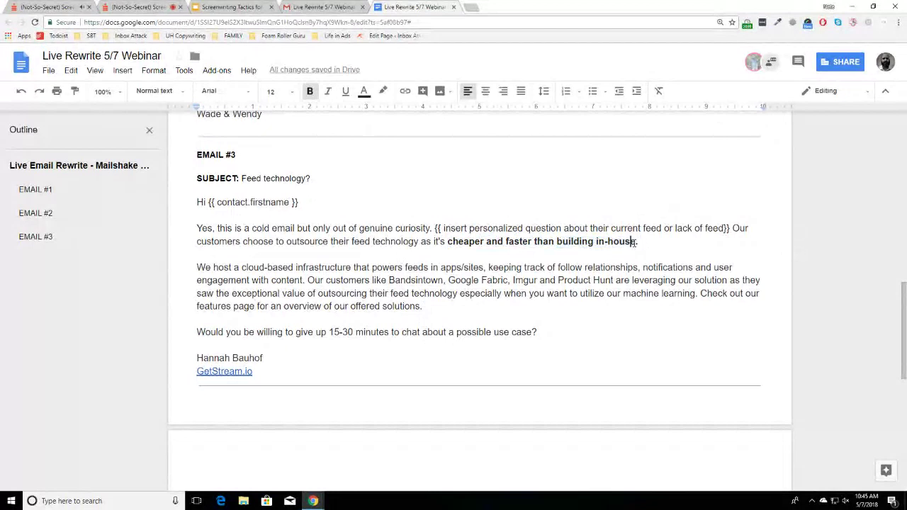
pyautogui.moveTo(636, 243); pyautogui.dragTo(557, 242)
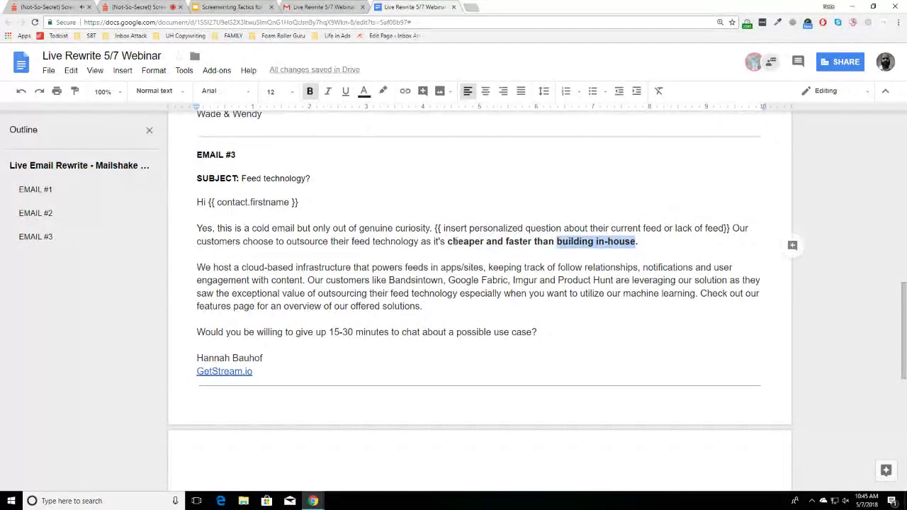
pyautogui.moveTo(451, 241); pyautogui.dragTo(532, 243)
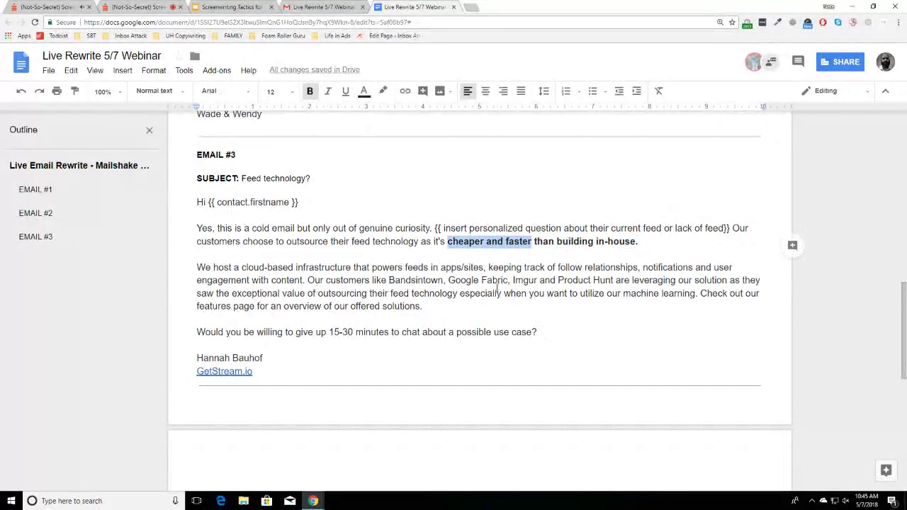
pyautogui.moveTo(307, 280); pyautogui.dragTo(615, 280)
pyautogui.click(678, 280)
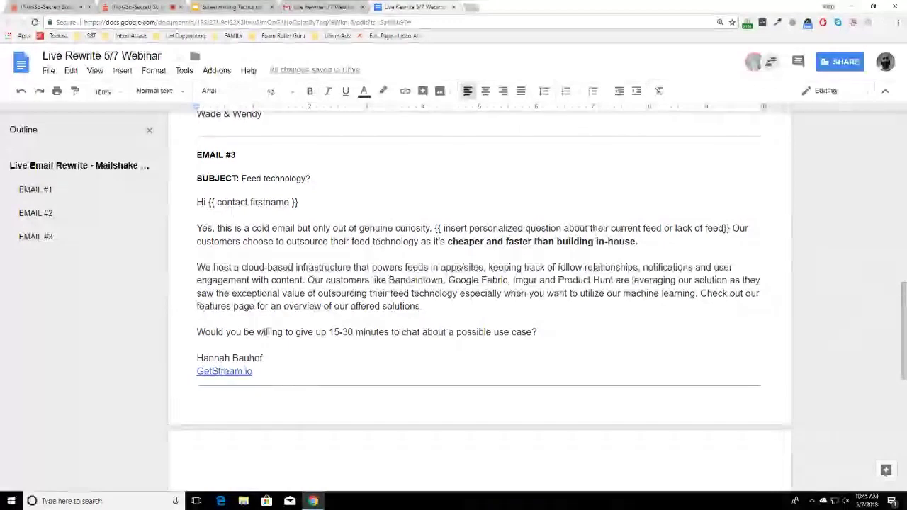
pyautogui.moveTo(306, 280); pyautogui.dragTo(618, 281)
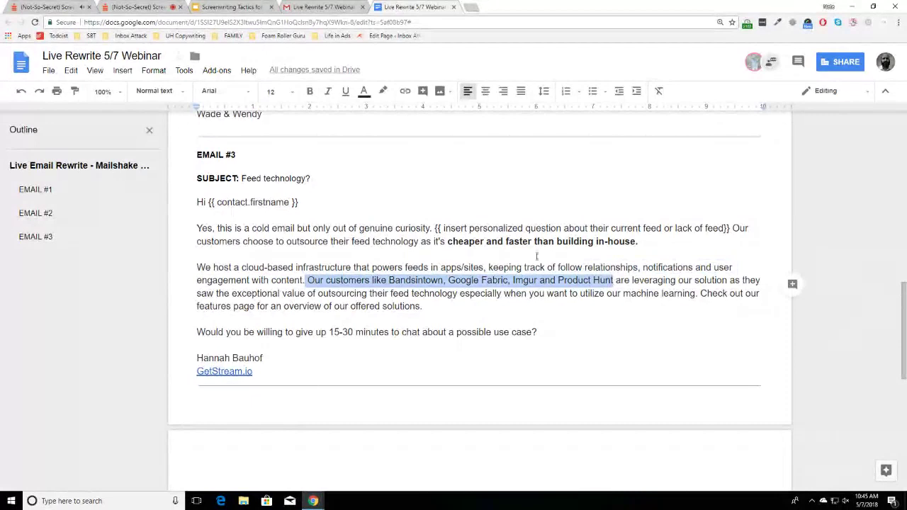
pyautogui.click(461, 267)
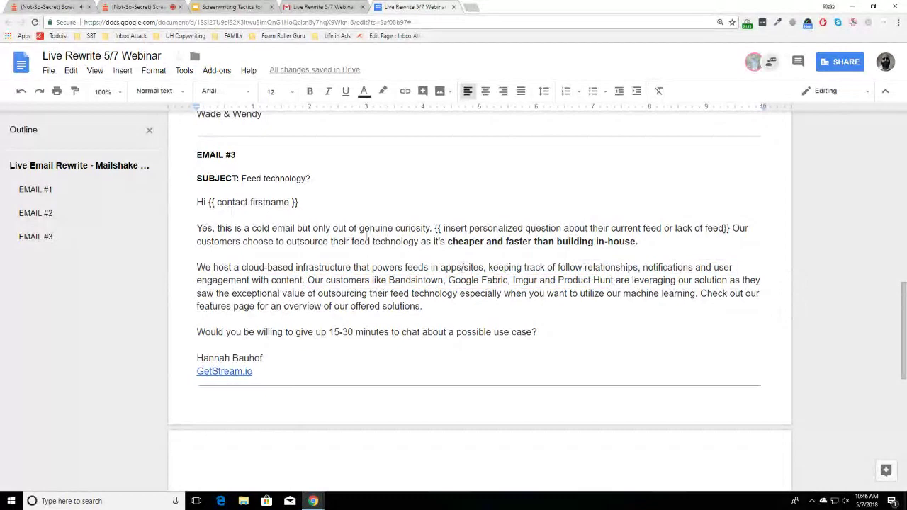
pyautogui.moveTo(365, 241); pyautogui.dragTo(642, 243)
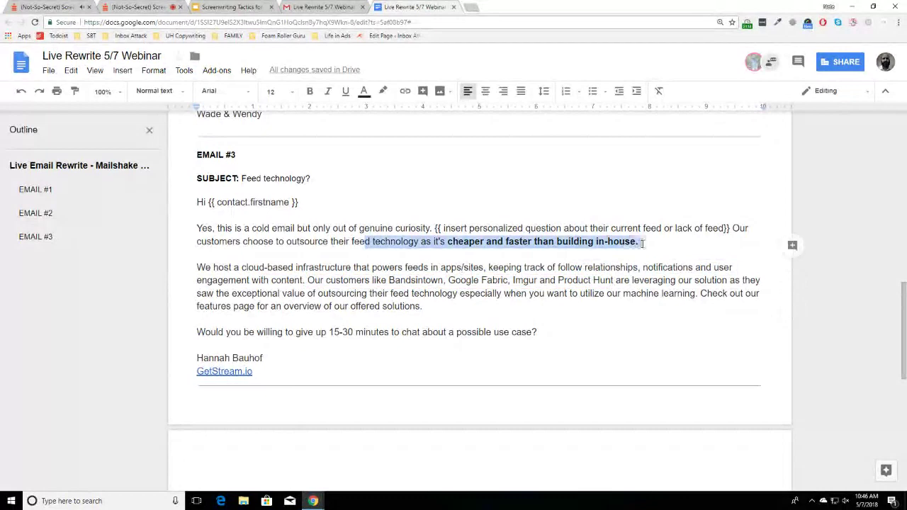
pyautogui.click(658, 280)
pyautogui.moveTo(633, 280); pyautogui.dragTo(578, 294)
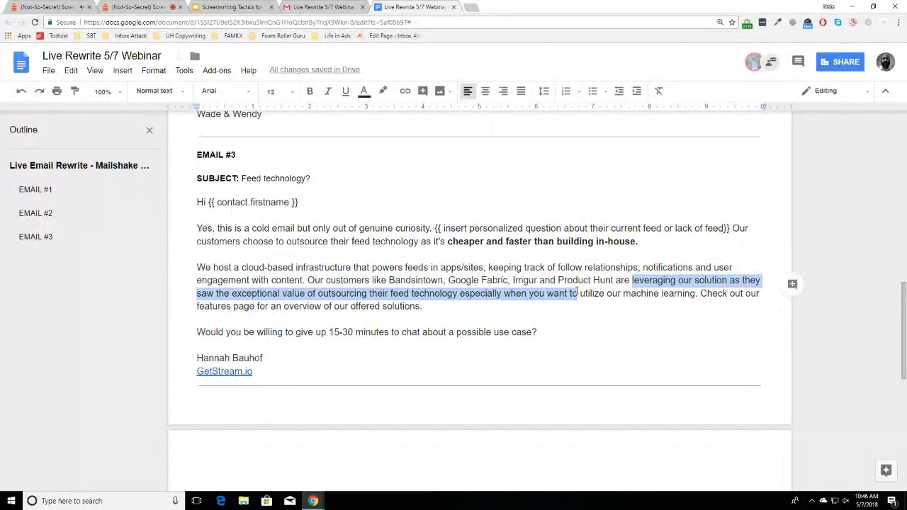
pyautogui.click(620, 293)
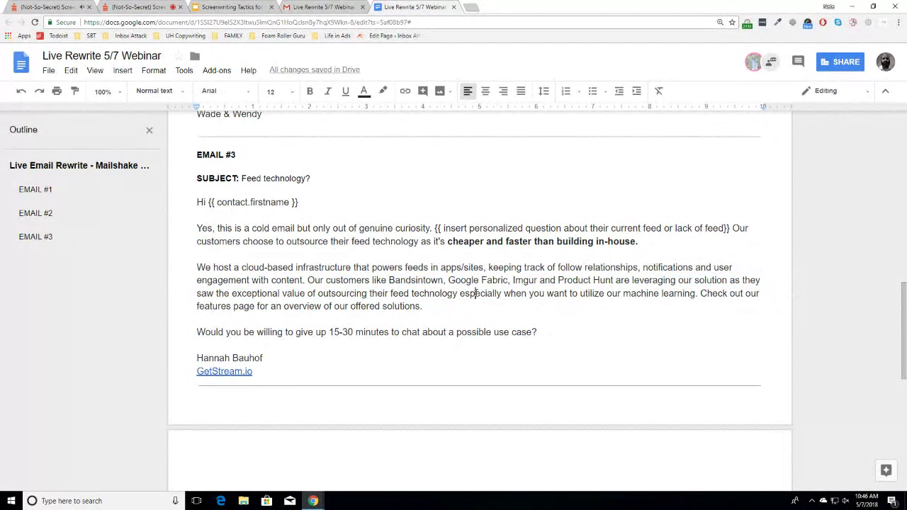
pyautogui.click(474, 293)
pyautogui.moveTo(700, 294); pyautogui.dragTo(471, 306)
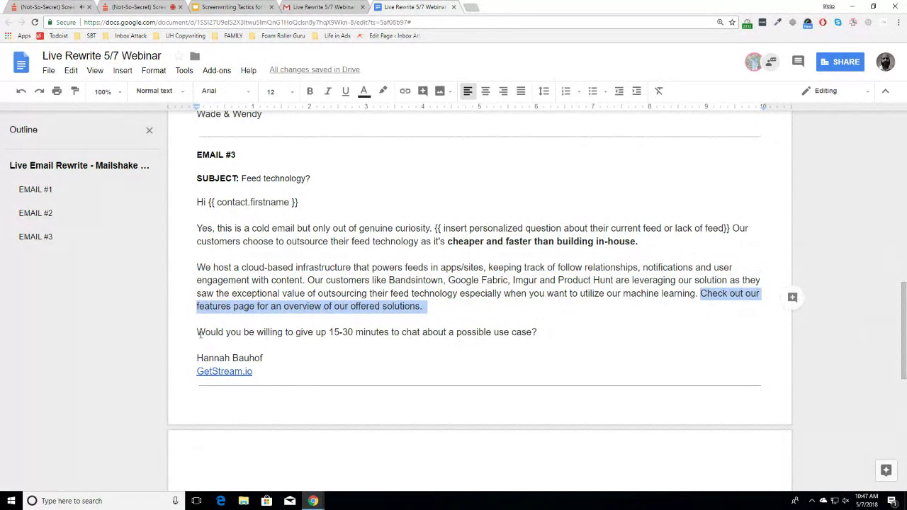
pyautogui.moveTo(197, 333); pyautogui.dragTo(355, 335)
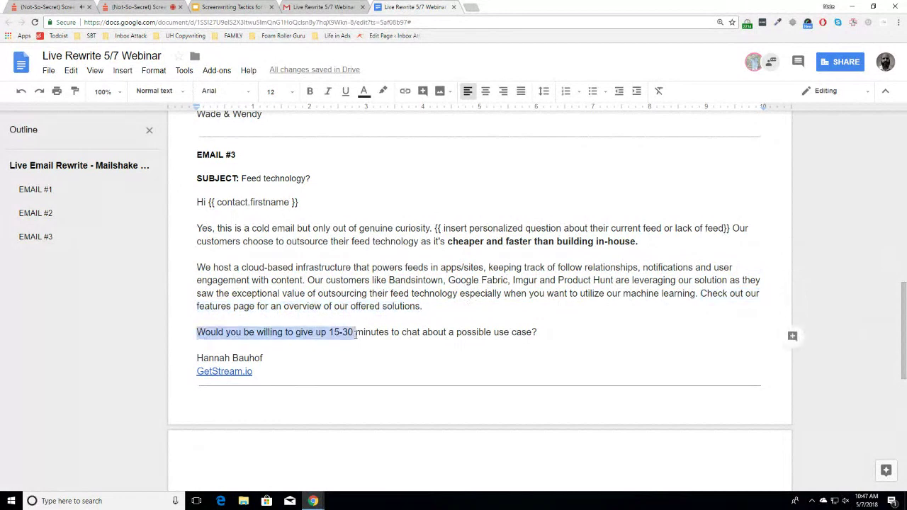
pyautogui.click(314, 332)
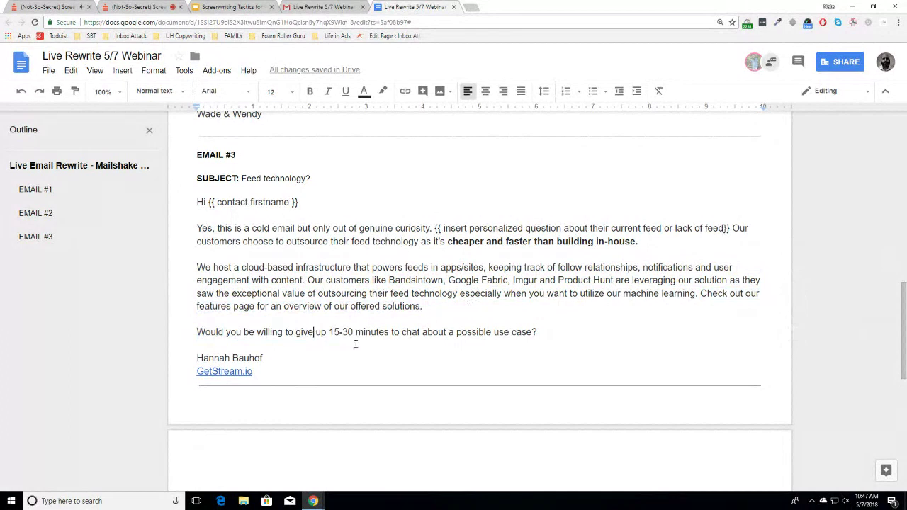
pyautogui.moveTo(354, 332); pyautogui.dragTo(341, 333)
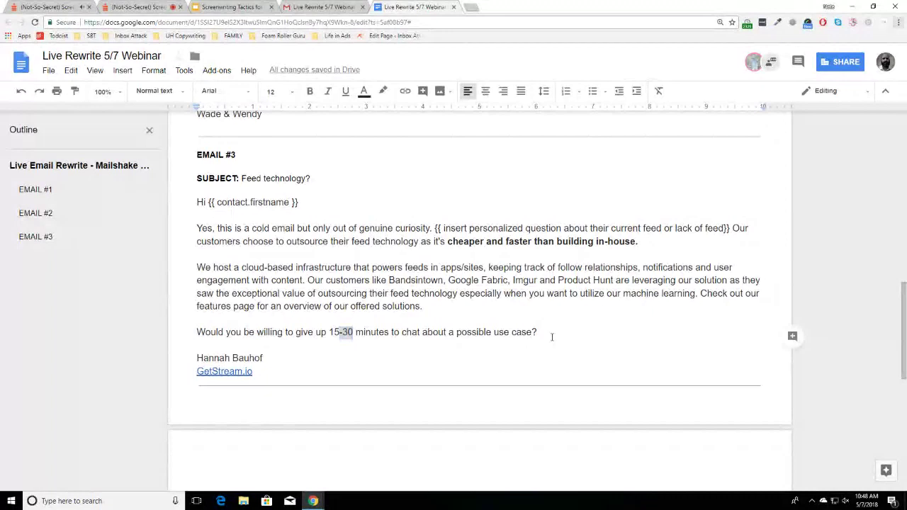
# Lower the system volume, then present the Slides deck full-screen on slide 21, 'Q & A'.
pyautogui.press('XF86AudioLowerVolume')
pyautogui.press('XF86AudioLowerVolume')
pyautogui.press('XF86AudioLowerVolume')
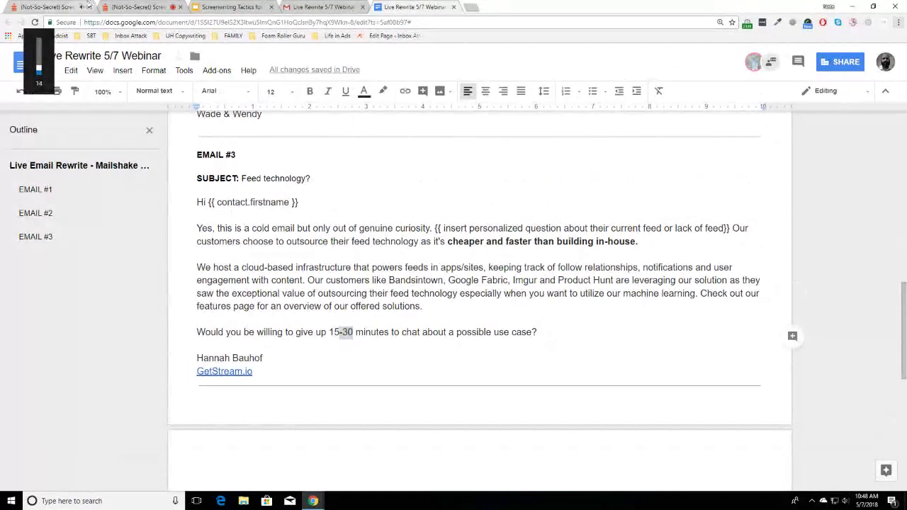
pyautogui.press('XF86AudioLowerVolume')
pyautogui.press('XF86AudioLowerVolume')
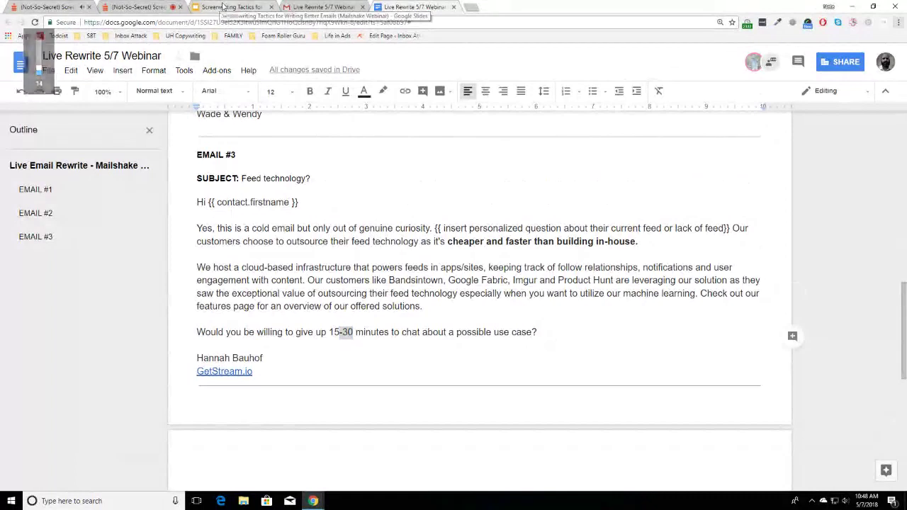
pyautogui.click(257, 6)
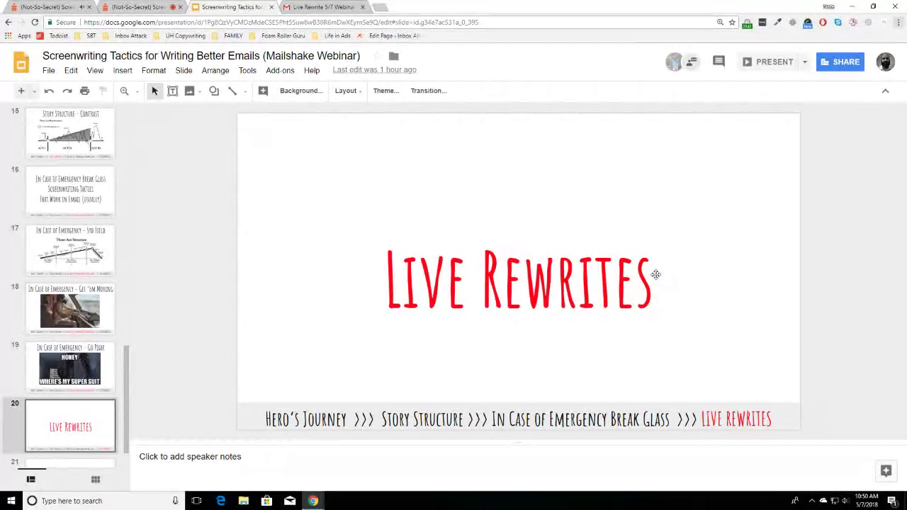
pyautogui.hotkey('ctrl', 'F5')
pyautogui.press('Right')
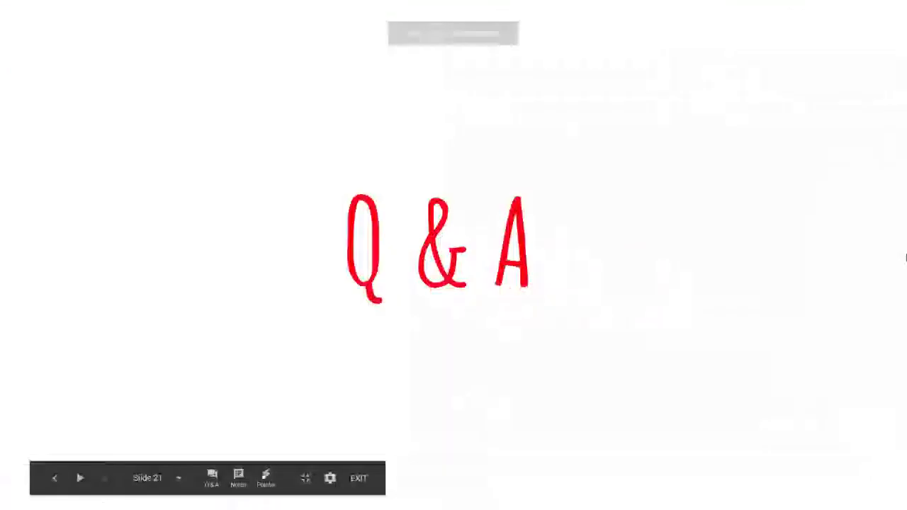